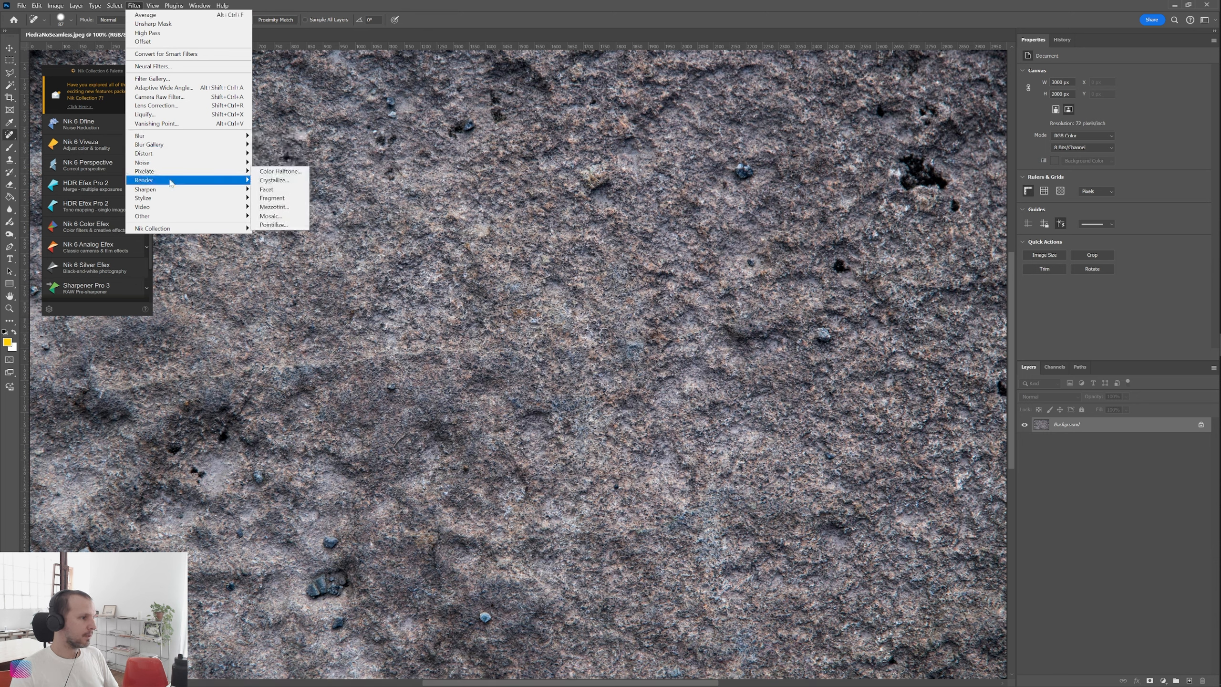
Sharpen the Background layer of the stone photo with the Unsharp Mask filter
mouse_move(227, 189)
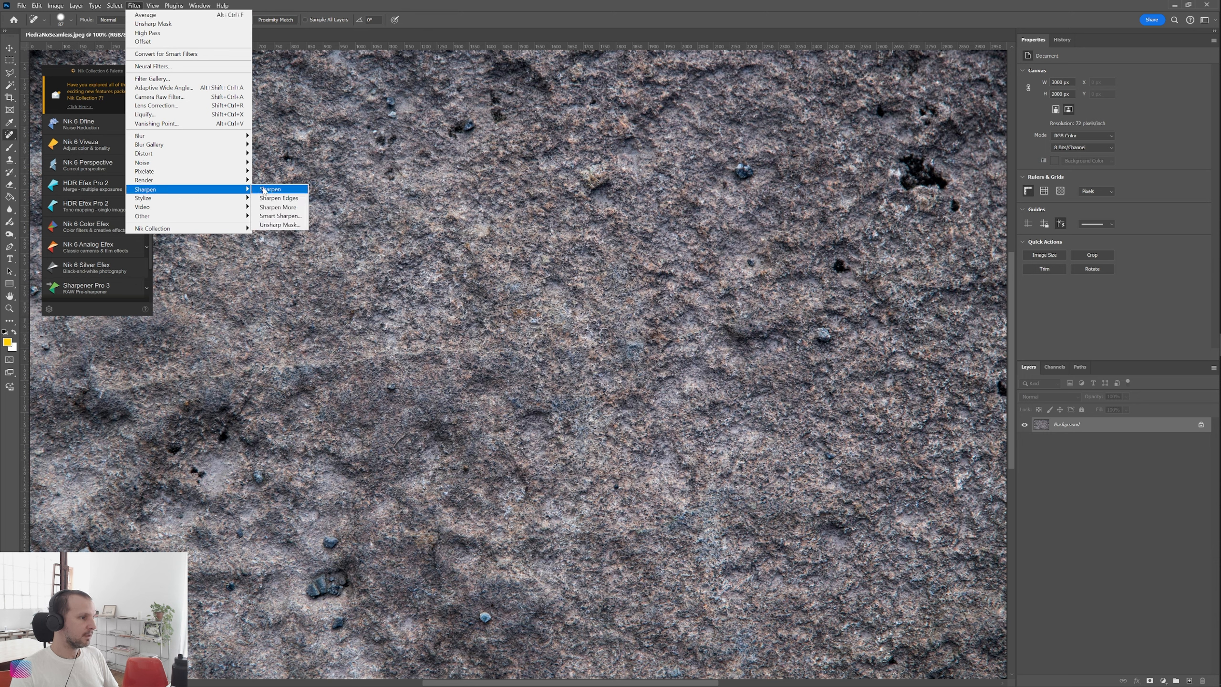
click(281, 225)
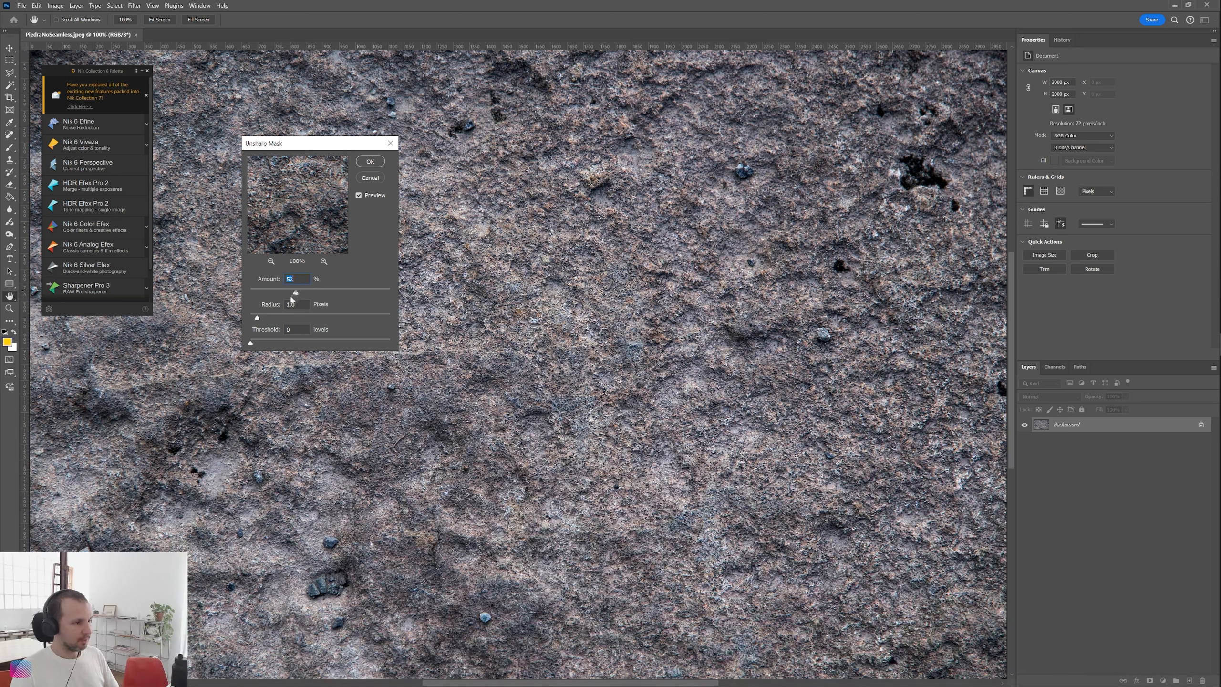
click(370, 161)
key(j)
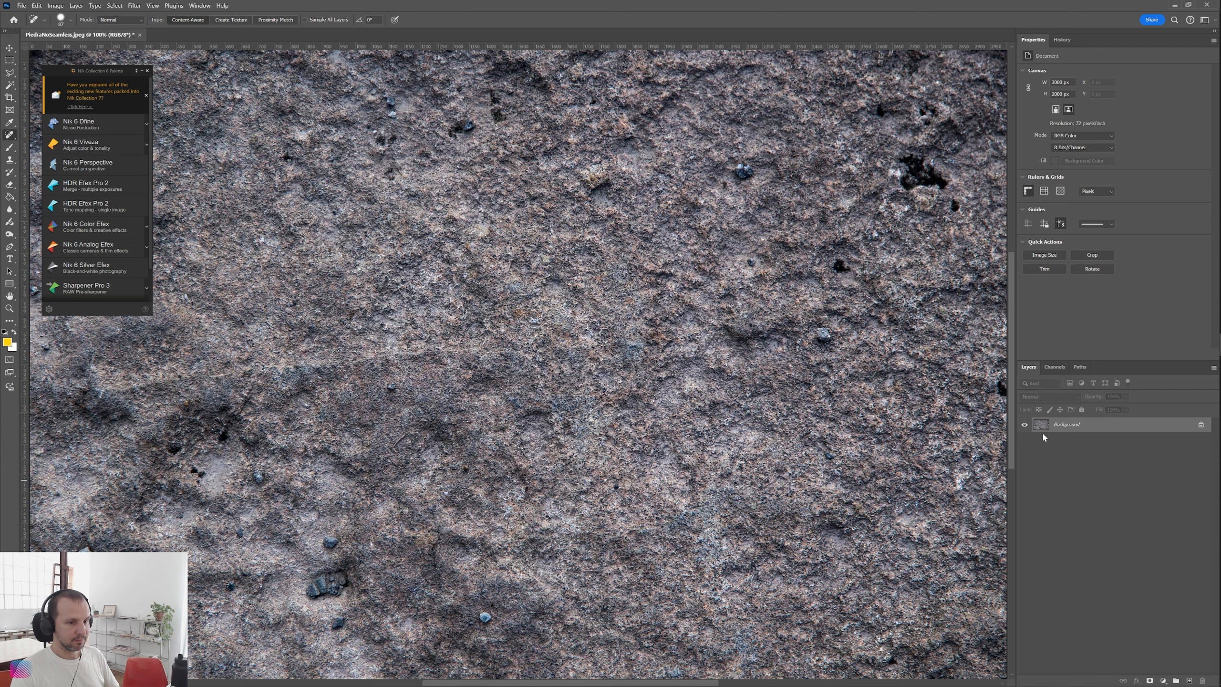
Duplicate the Background layer, and duplicate the resulting copy once more
key(ctrl+j)
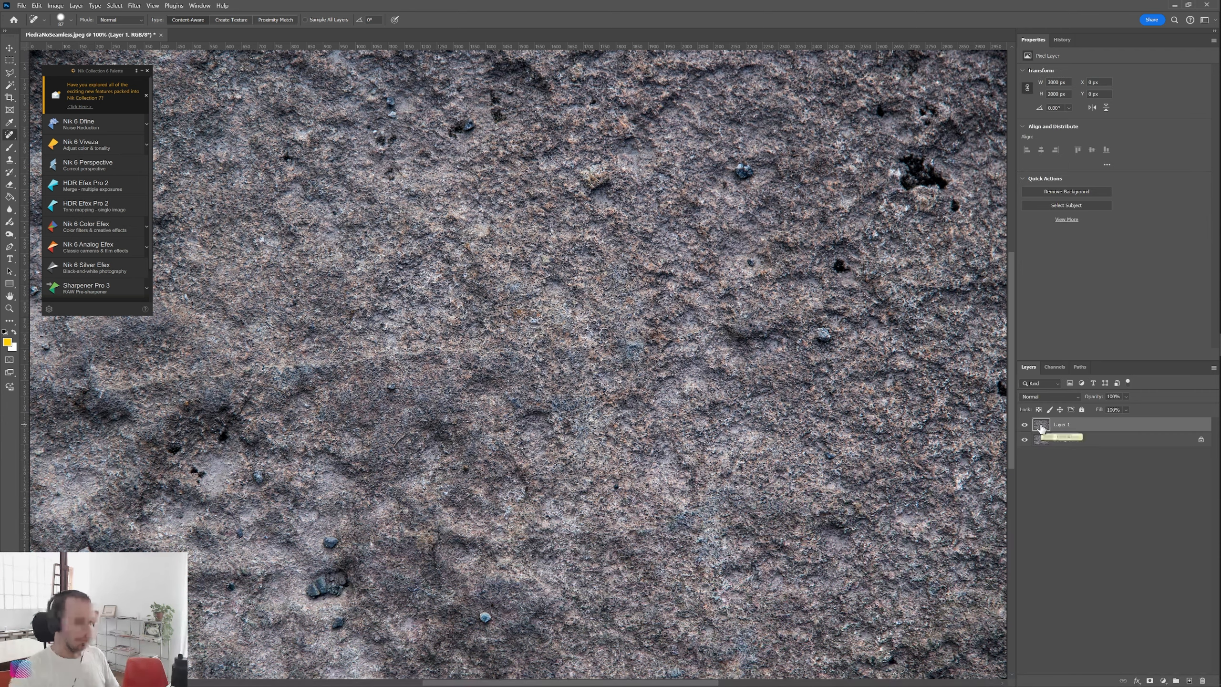
key(ctrl+minus)
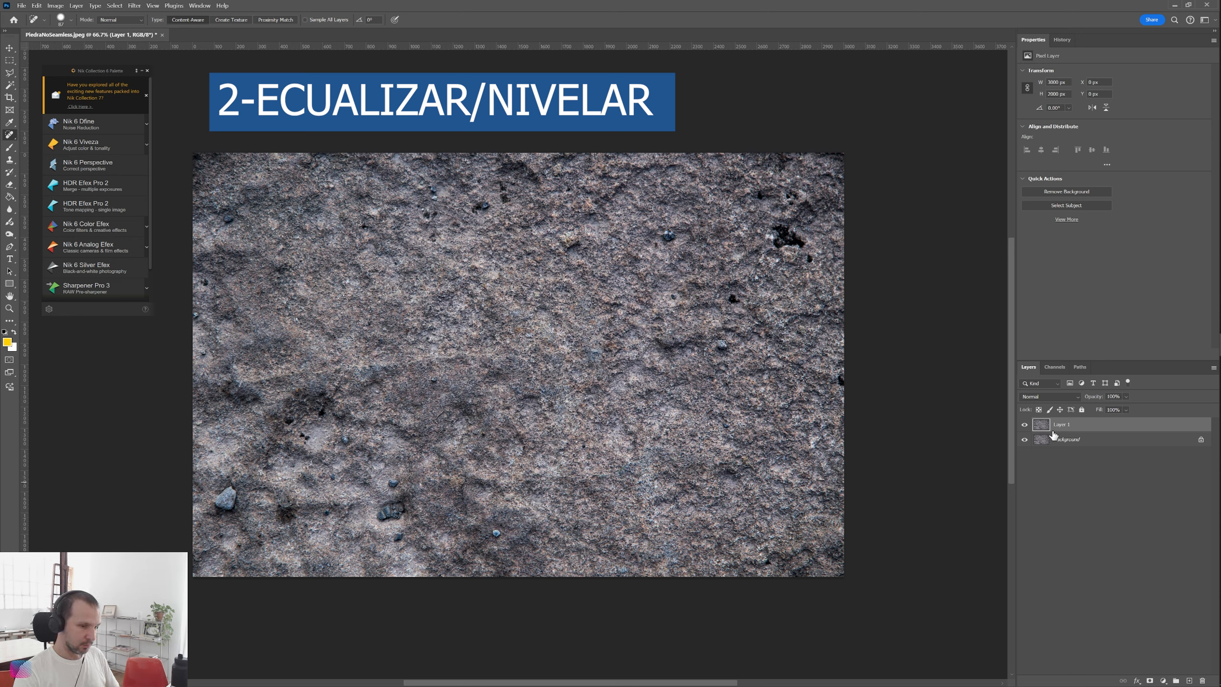
key(ctrl+j)
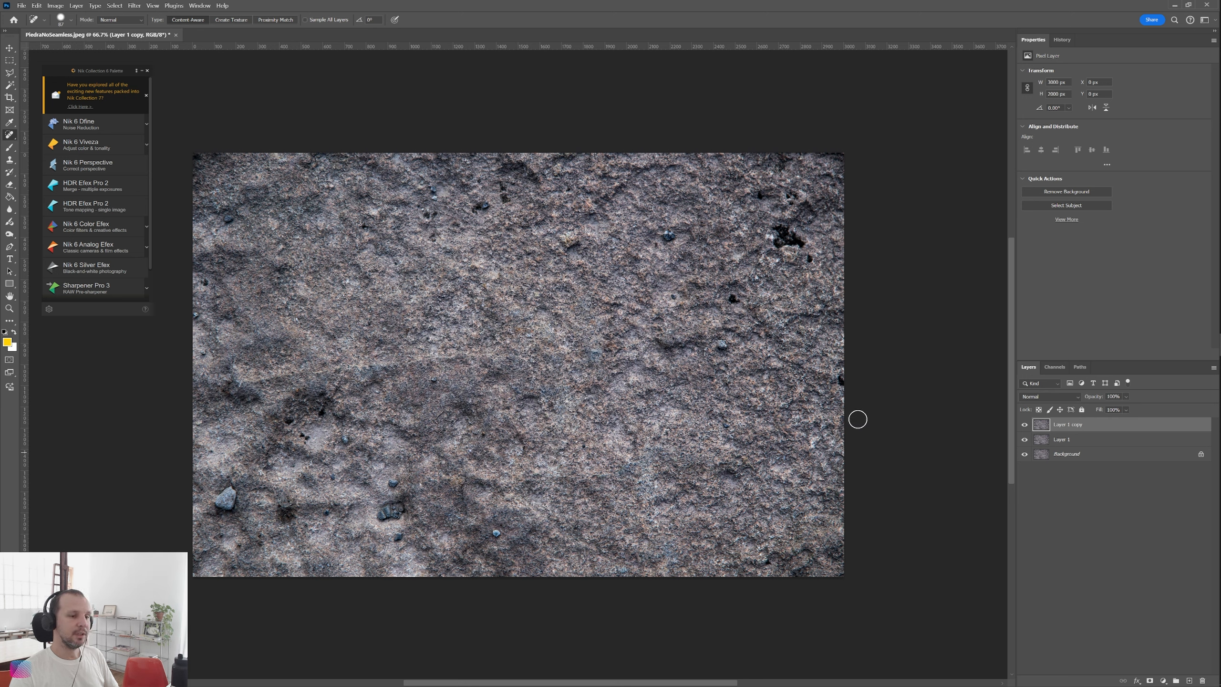
Apply the Average blur to the topmost layer copy, filling it with the photo's mean colour
click(130, 6)
mouse_move(188, 136)
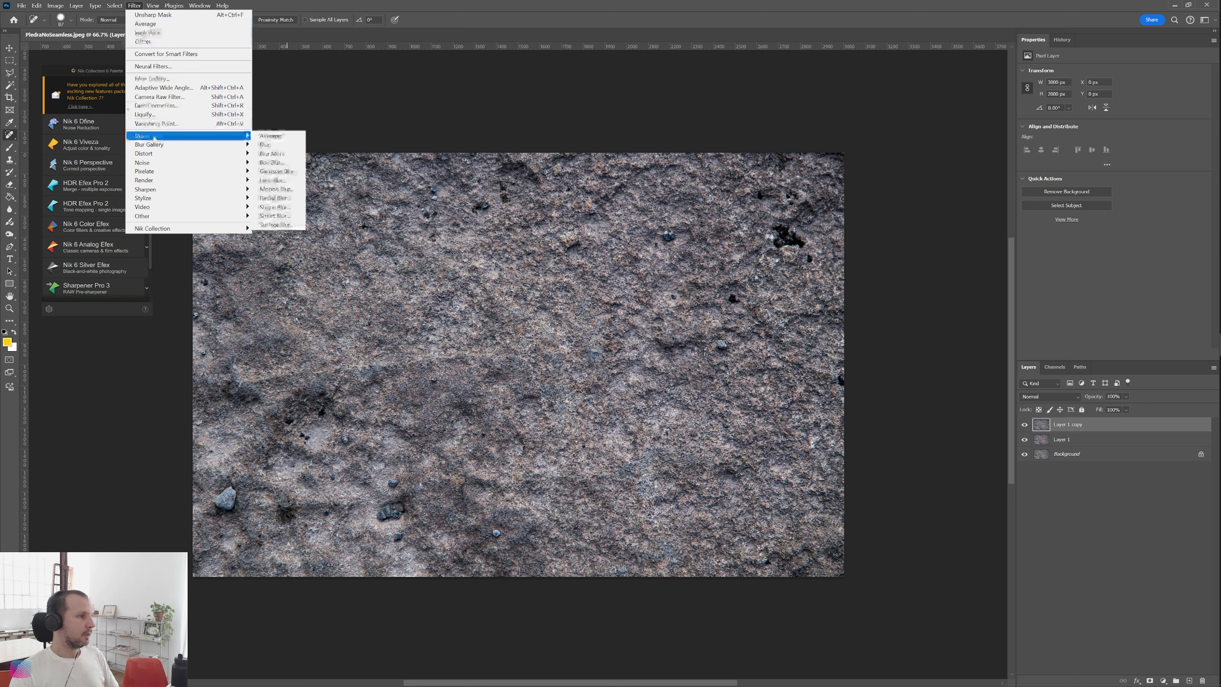
click(269, 137)
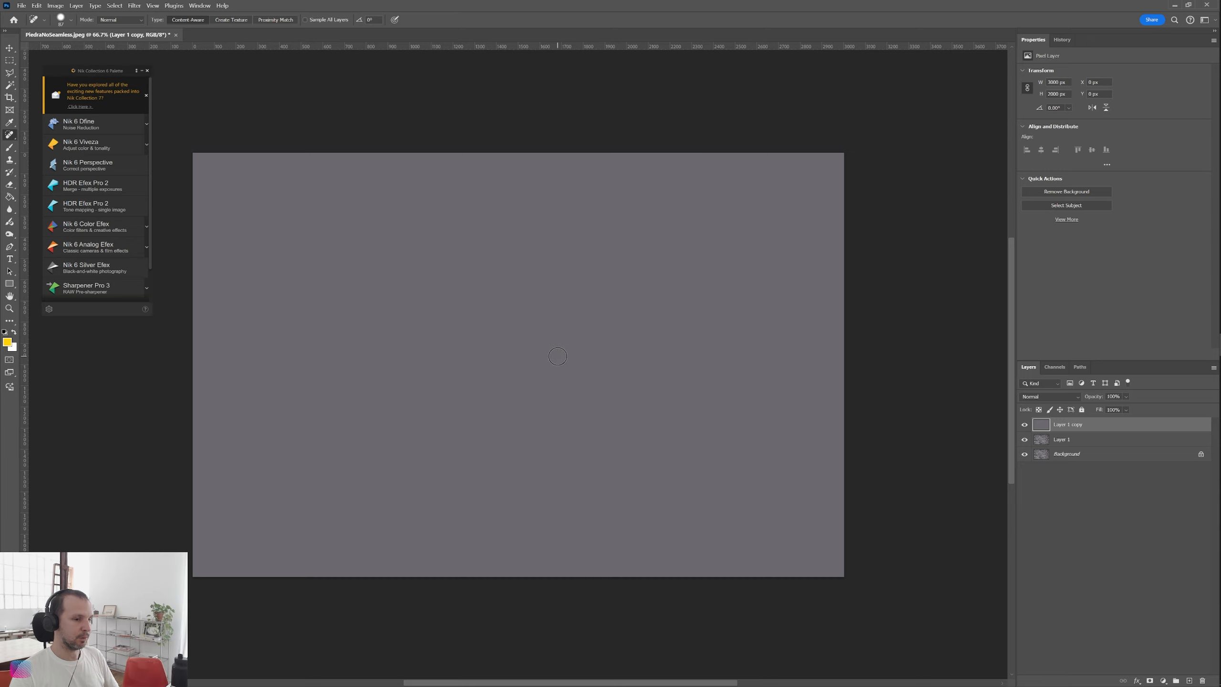
Move Layer 1 above the averaged copy and give it the Linear Light blend mode at 50% opacity
click(1049, 441)
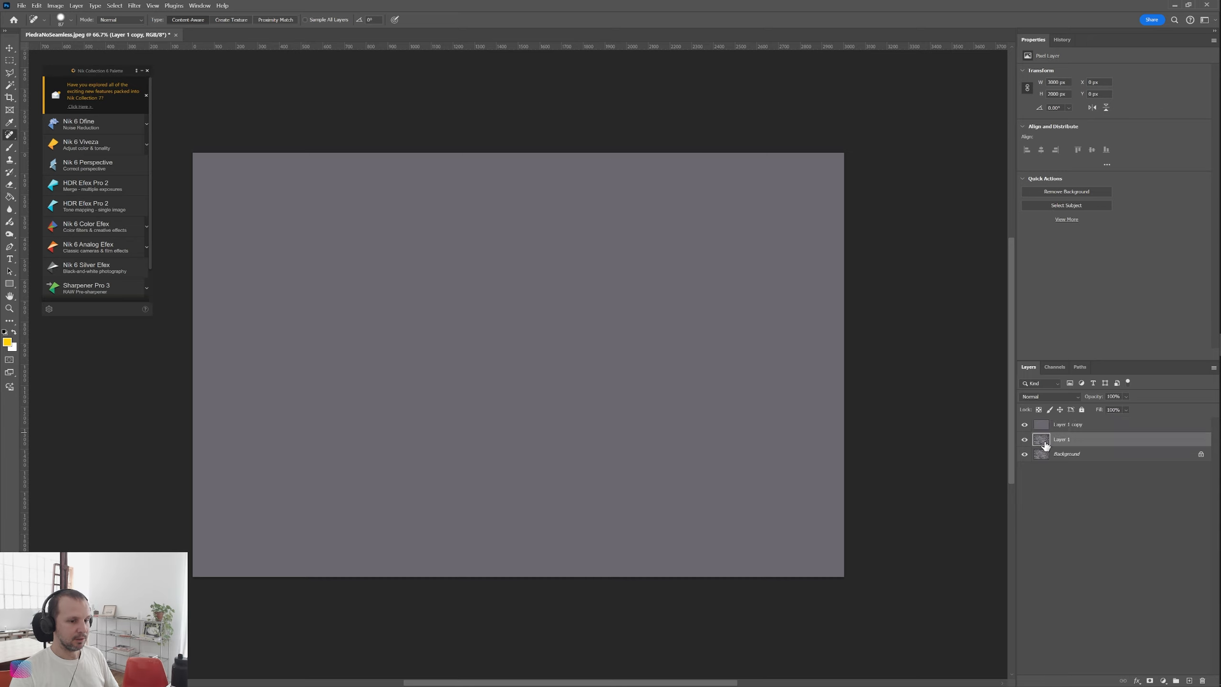
drag(1041, 436, 1043, 422)
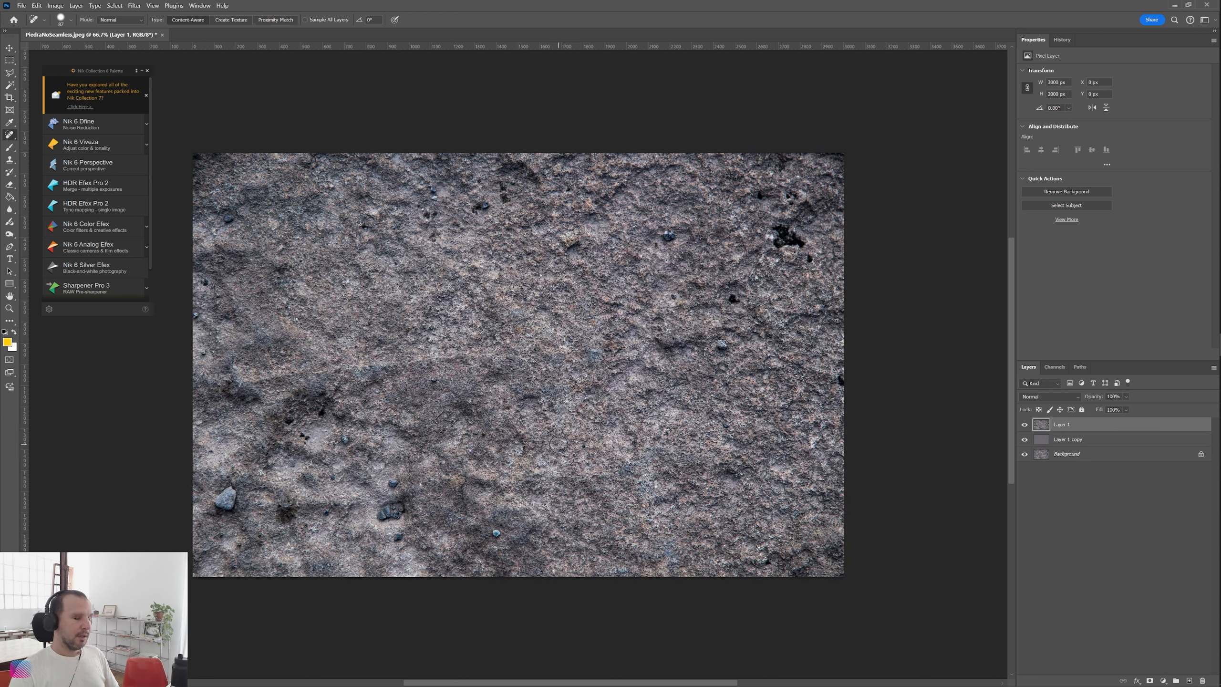
click(1062, 399)
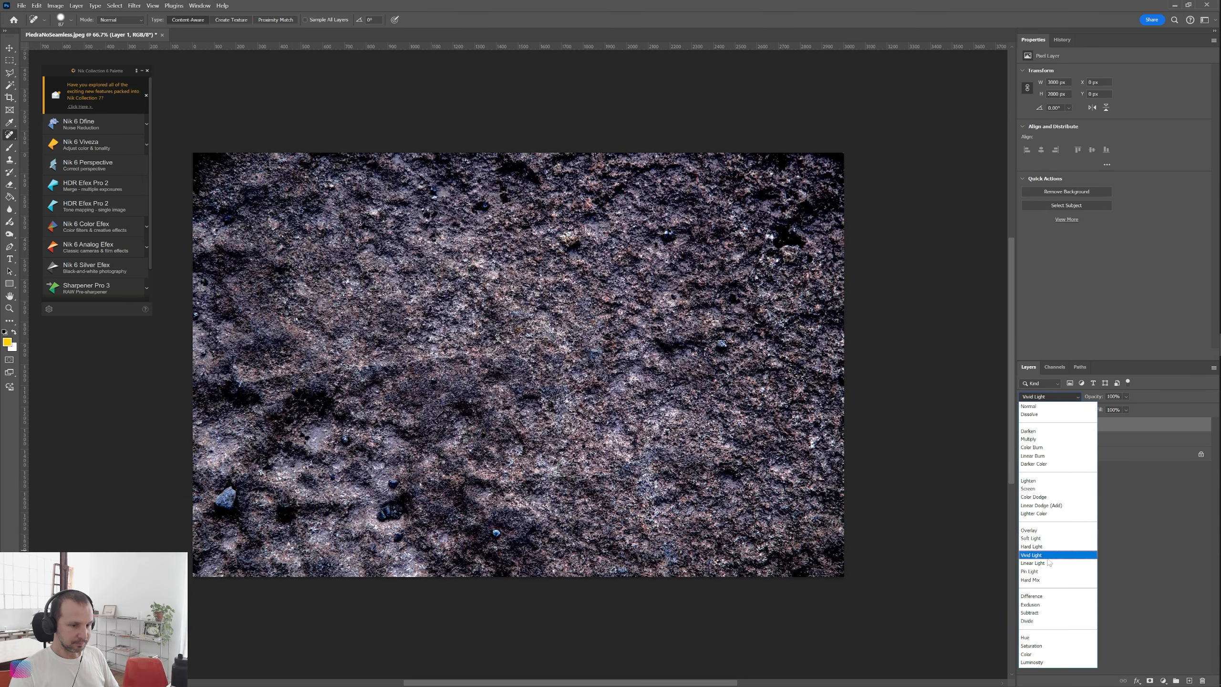
click(1048, 566)
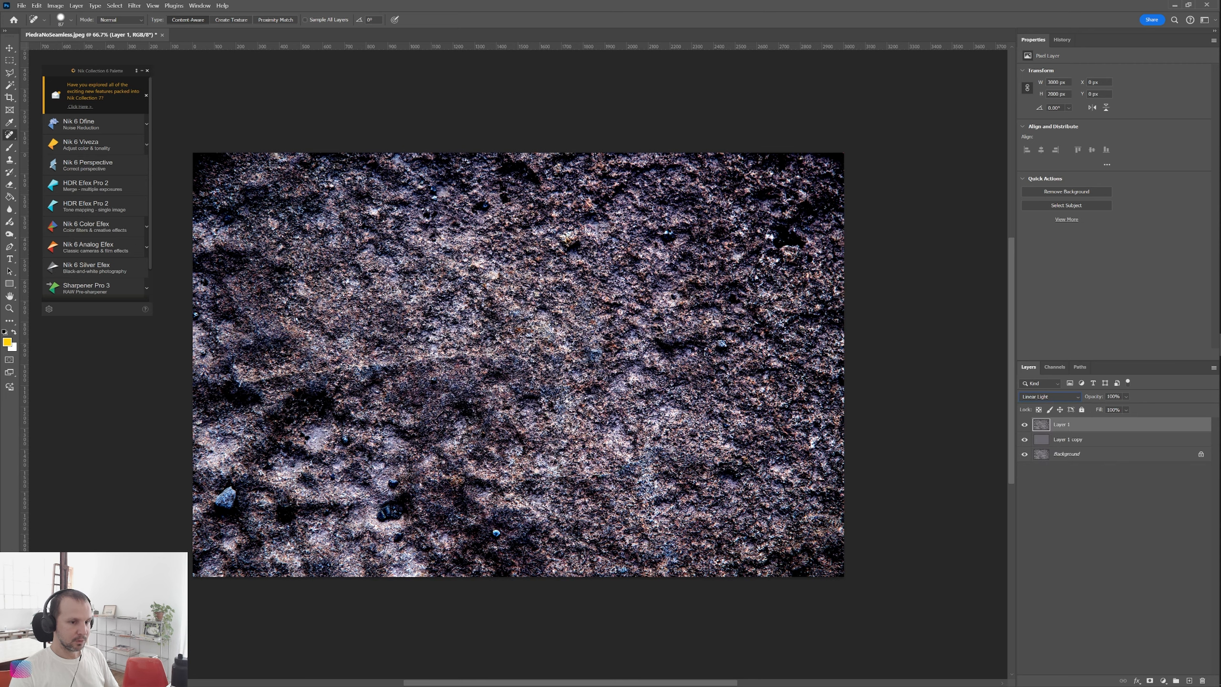
text(50)
key(Return)
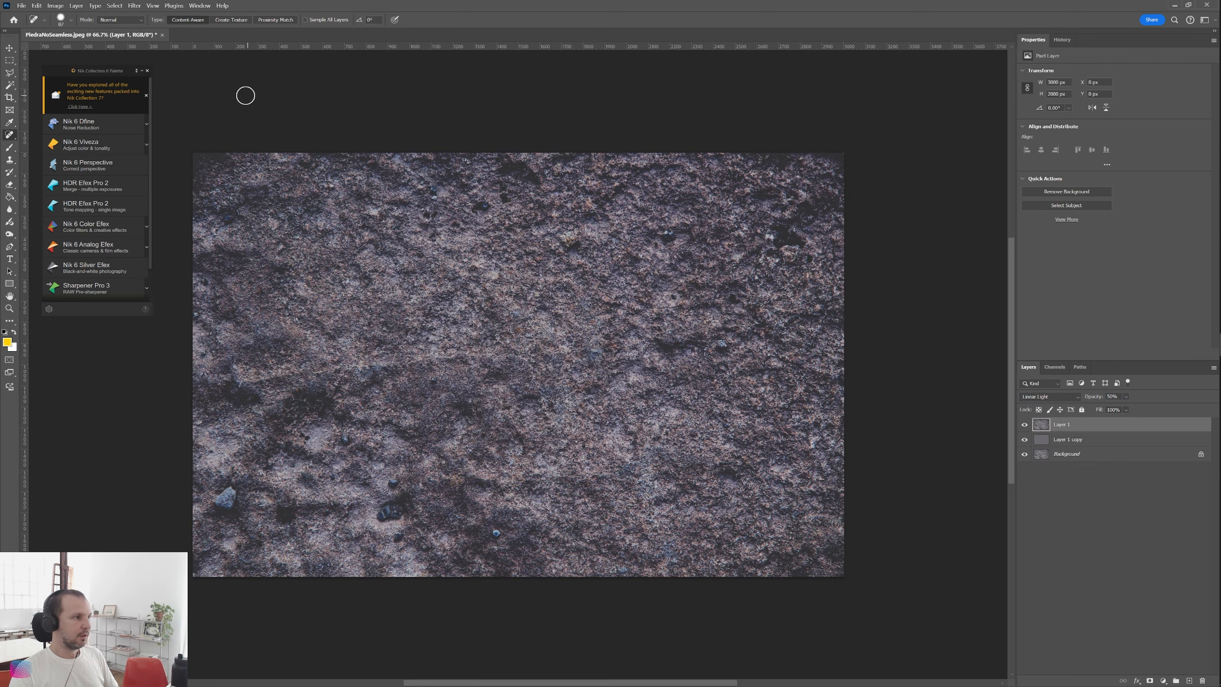
Apply a High Pass filter to Layer 1, trying small and large radii and settling on 75.5 pixels
click(134, 6)
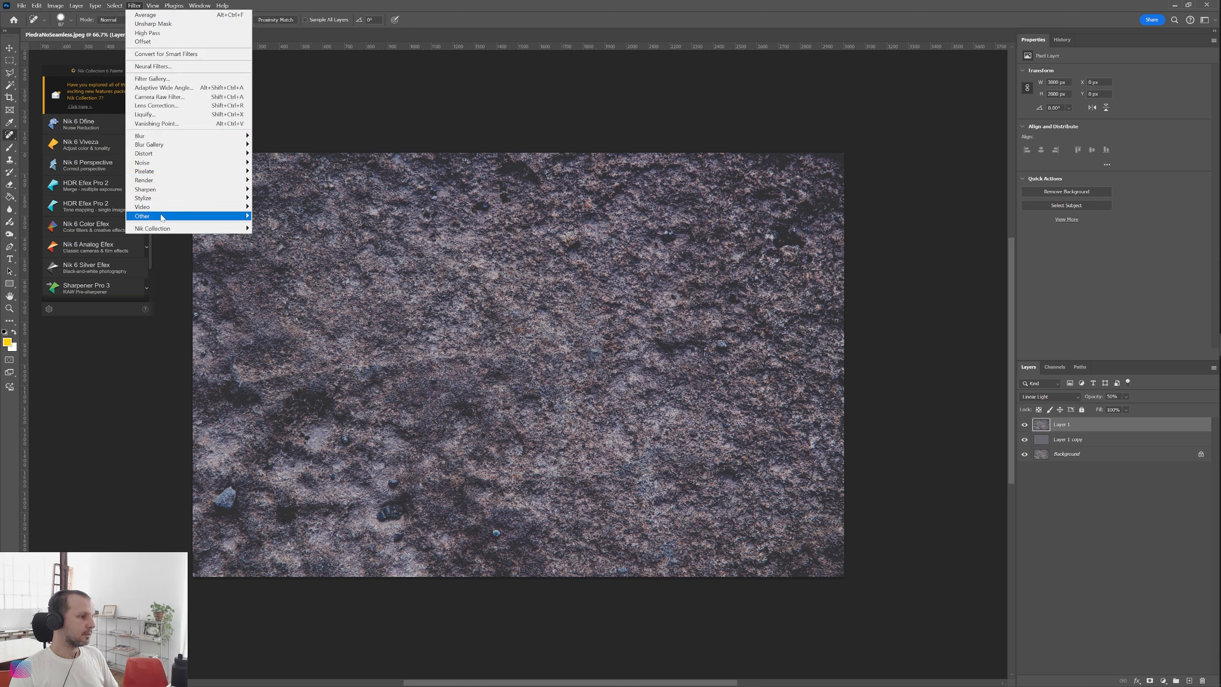
mouse_move(163, 216)
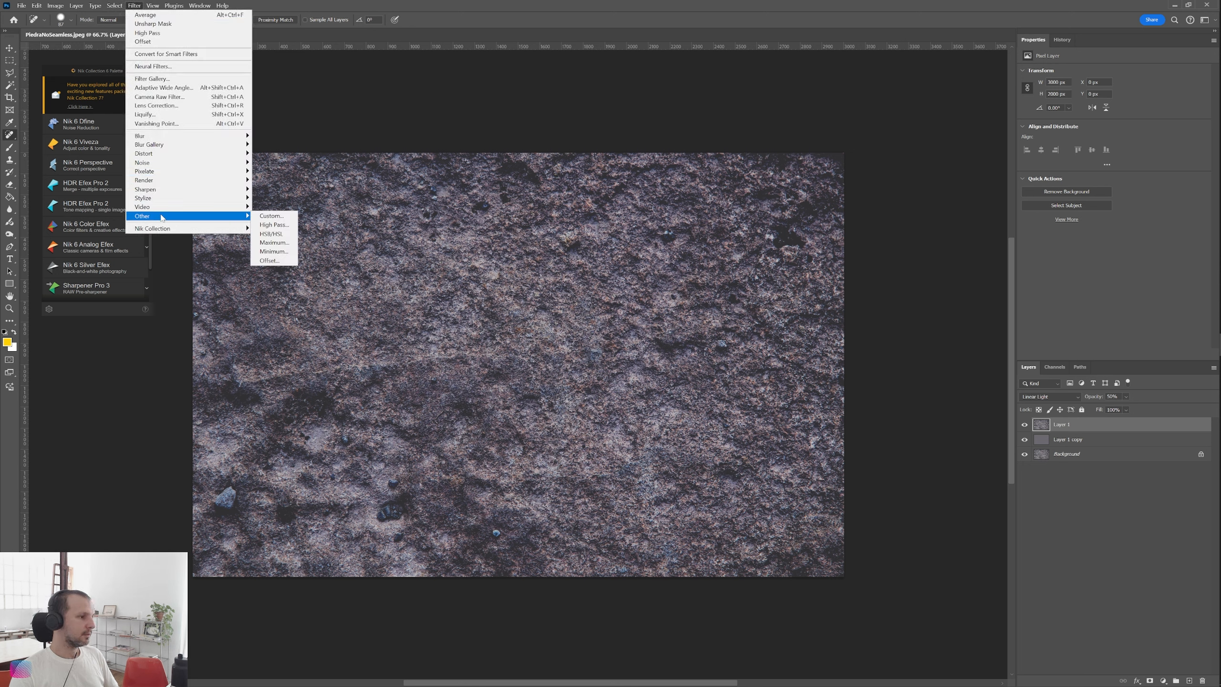
click(267, 225)
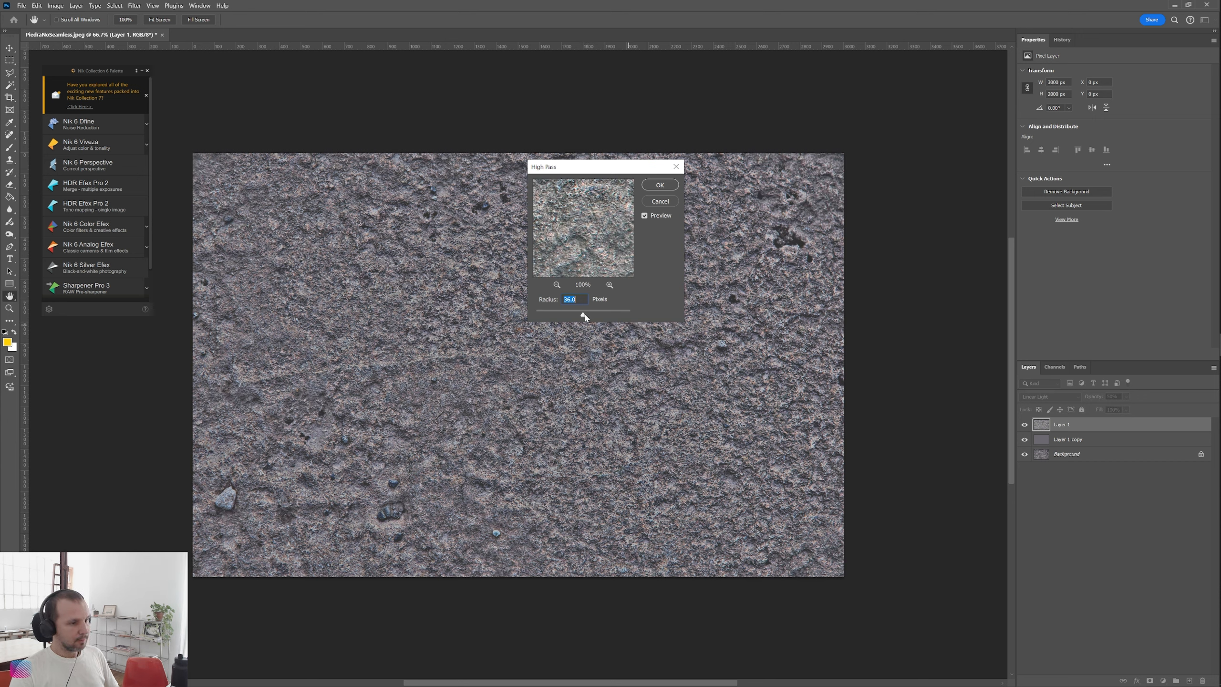
drag(584, 316, 554, 321)
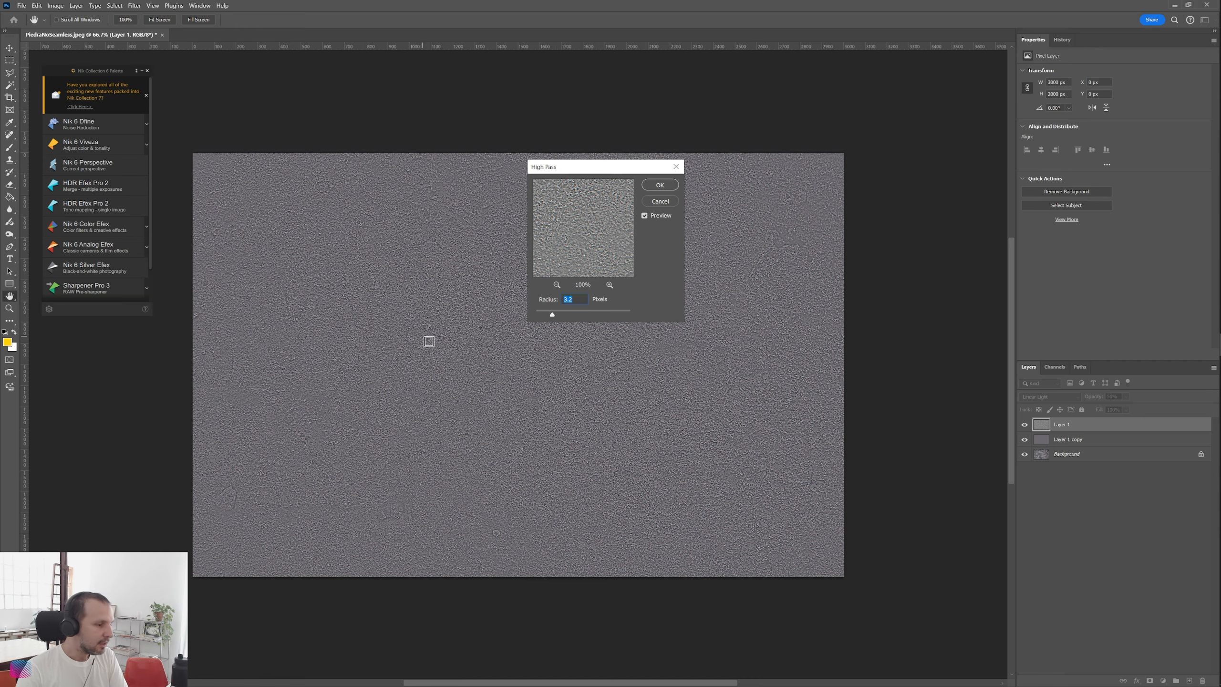
key(ctrl+plus)
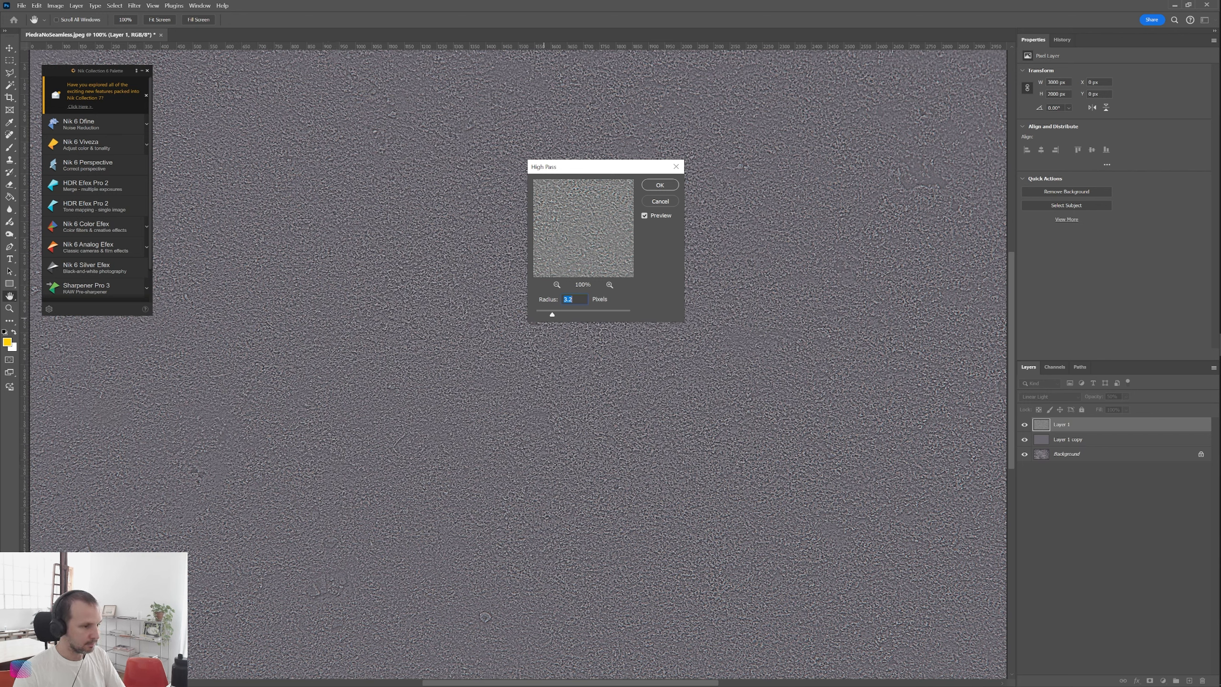
click(589, 314)
drag(601, 315, 598, 315)
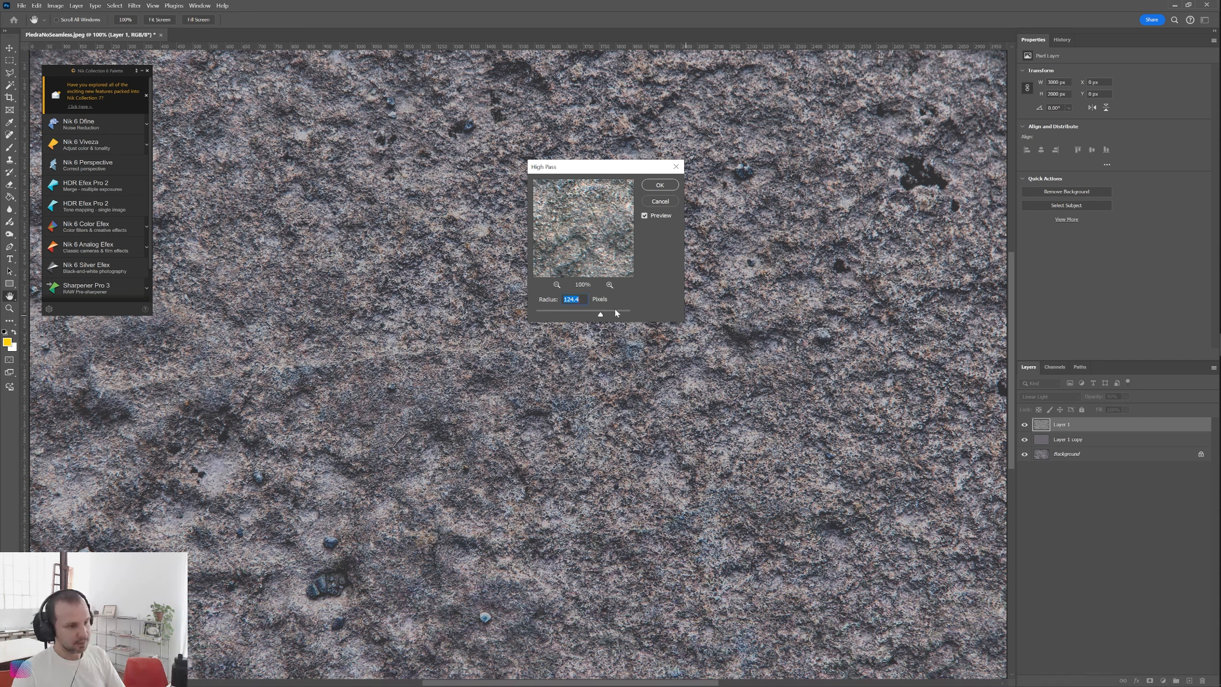
click(615, 312)
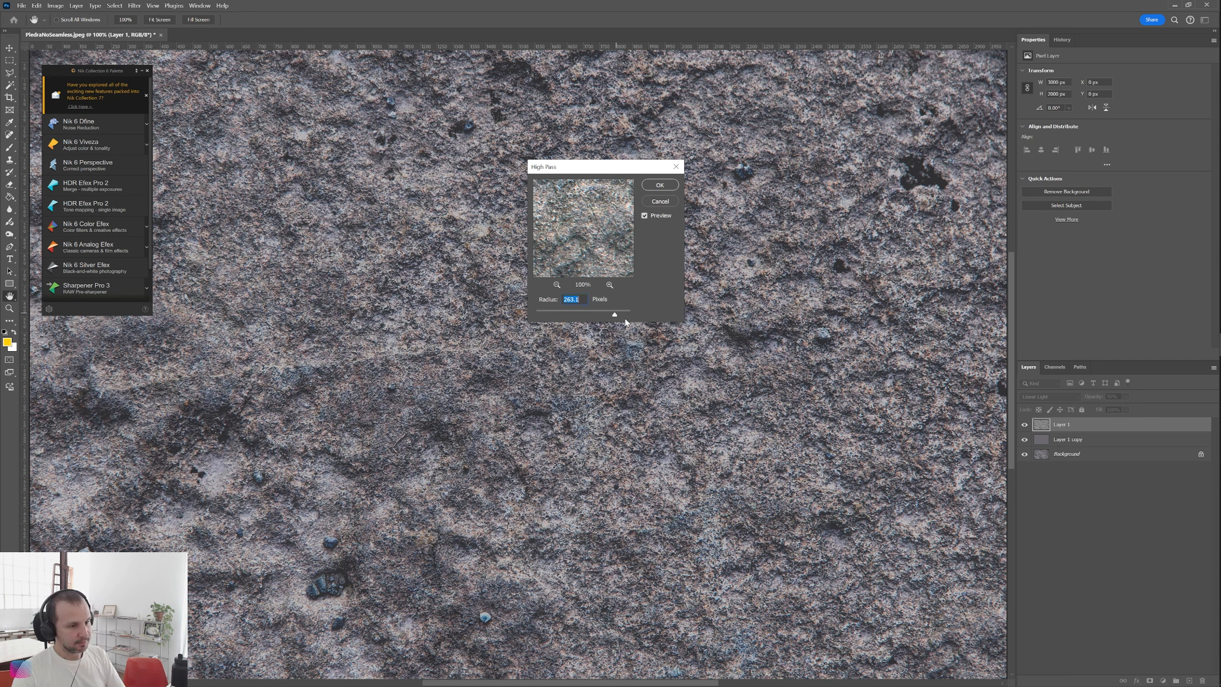
alt+click(661, 375)
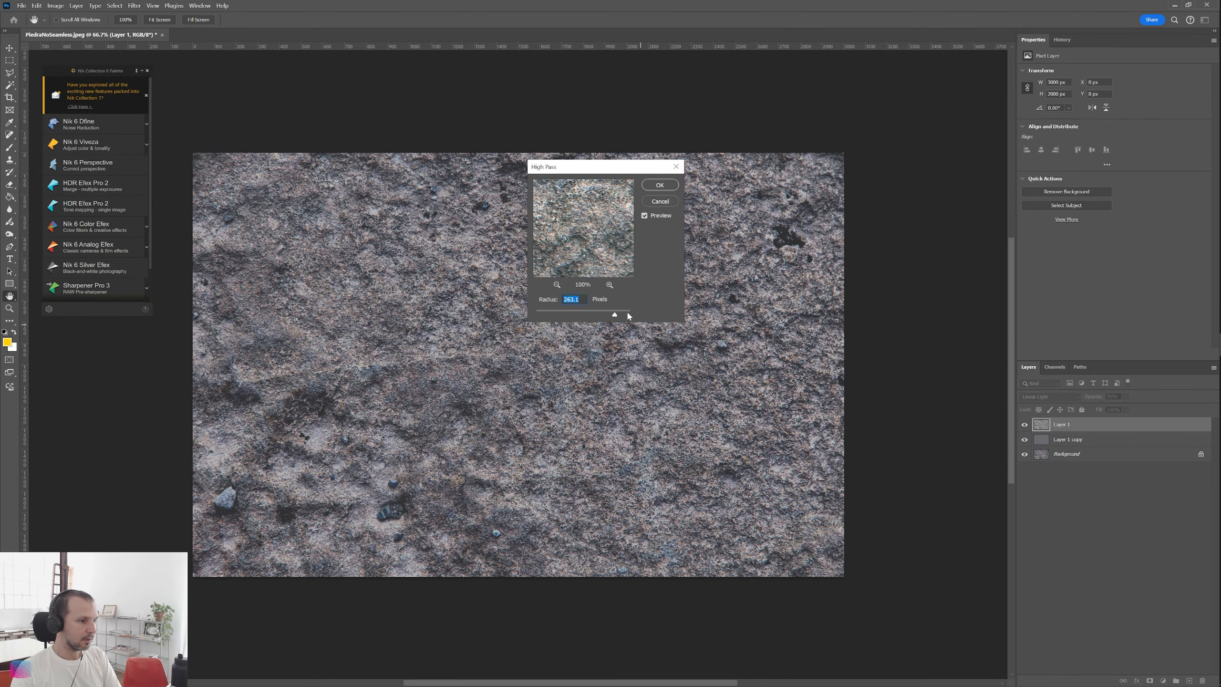
click(625, 313)
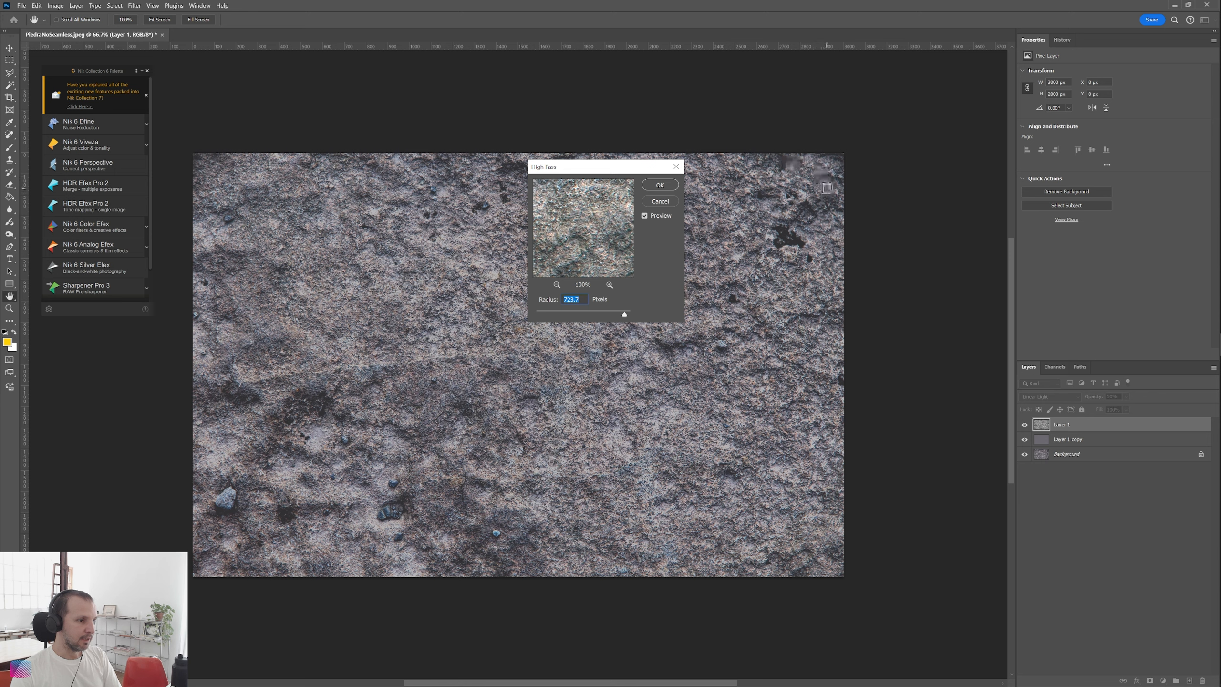
click(606, 313)
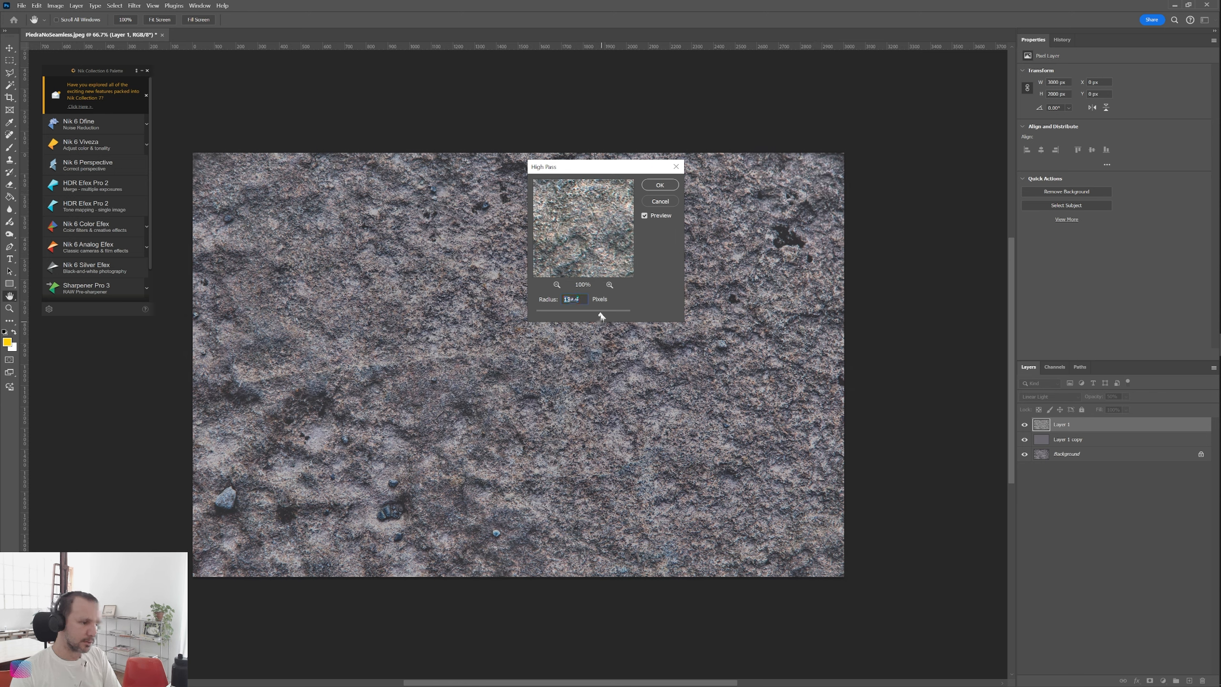
drag(598, 314, 581, 314)
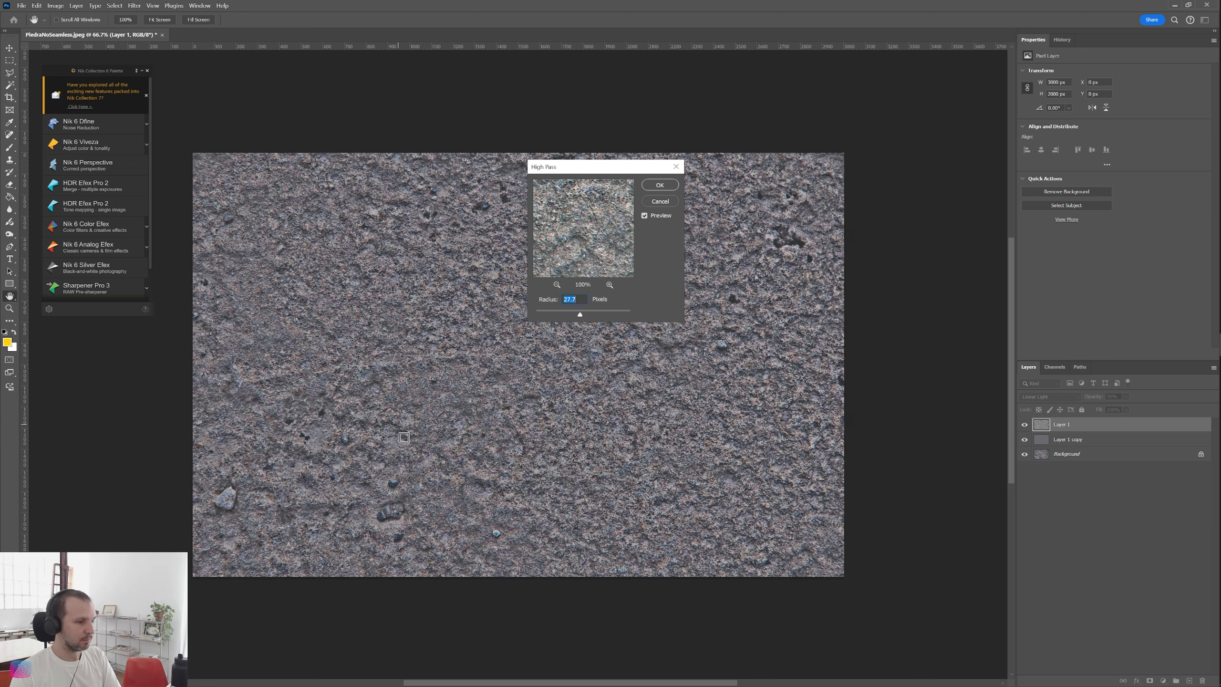
click(605, 314)
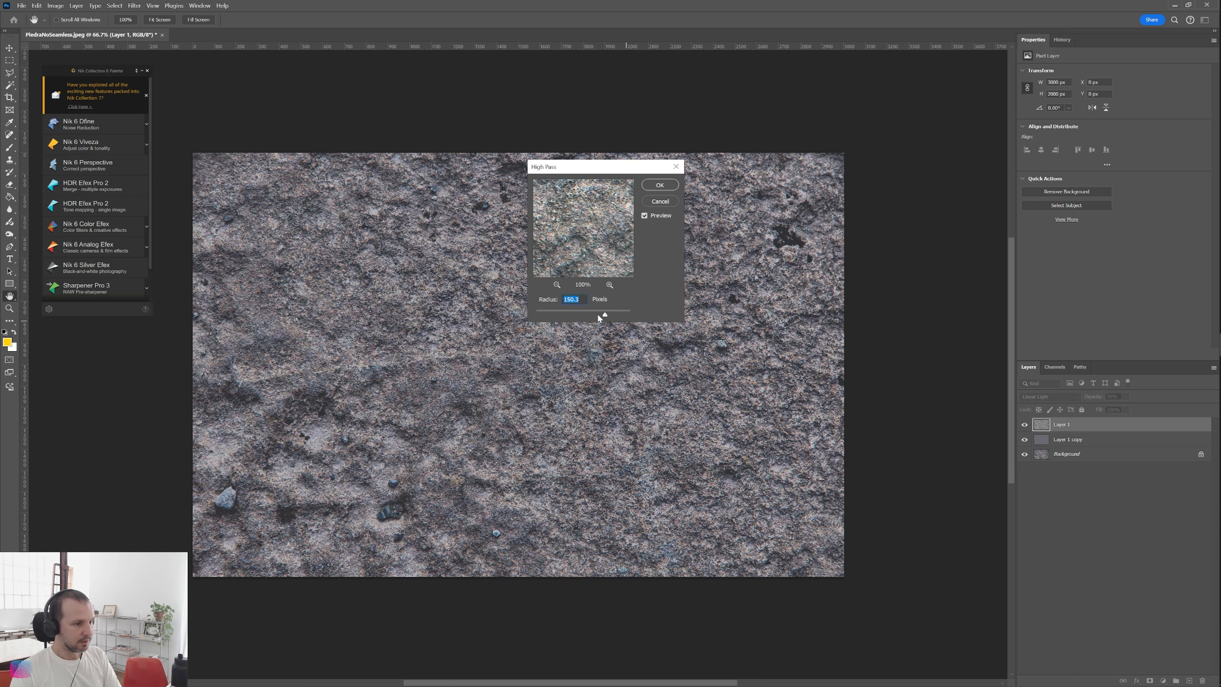
click(592, 314)
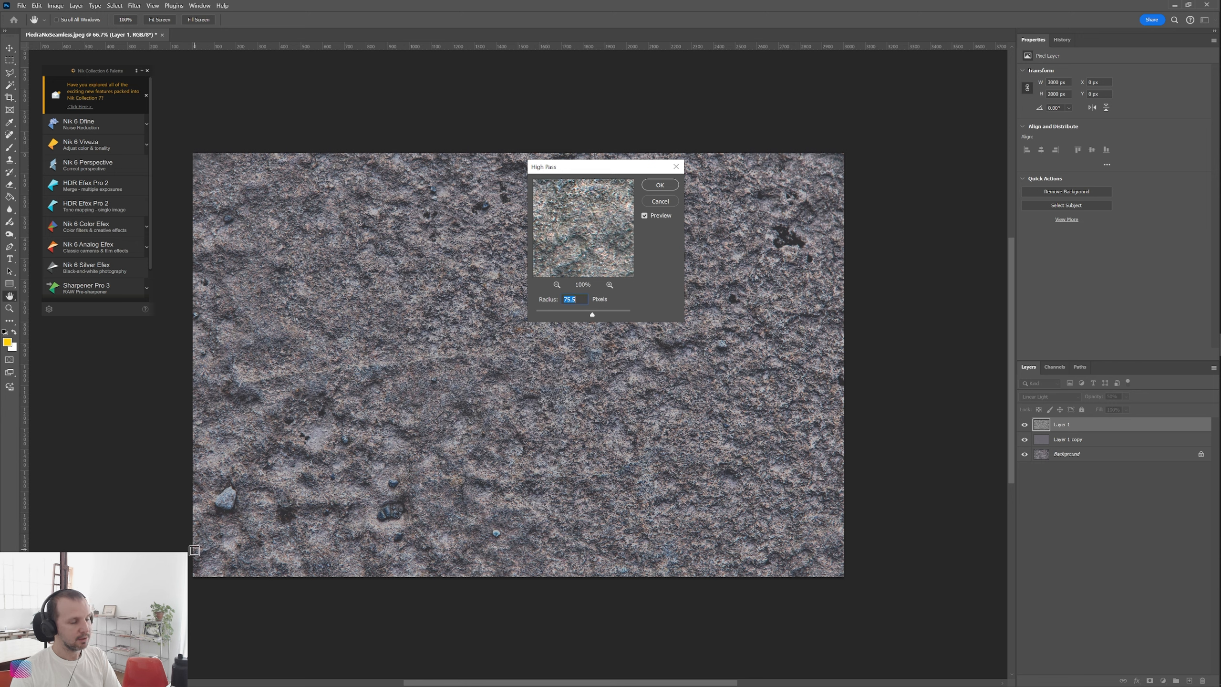
click(660, 185)
key(j)
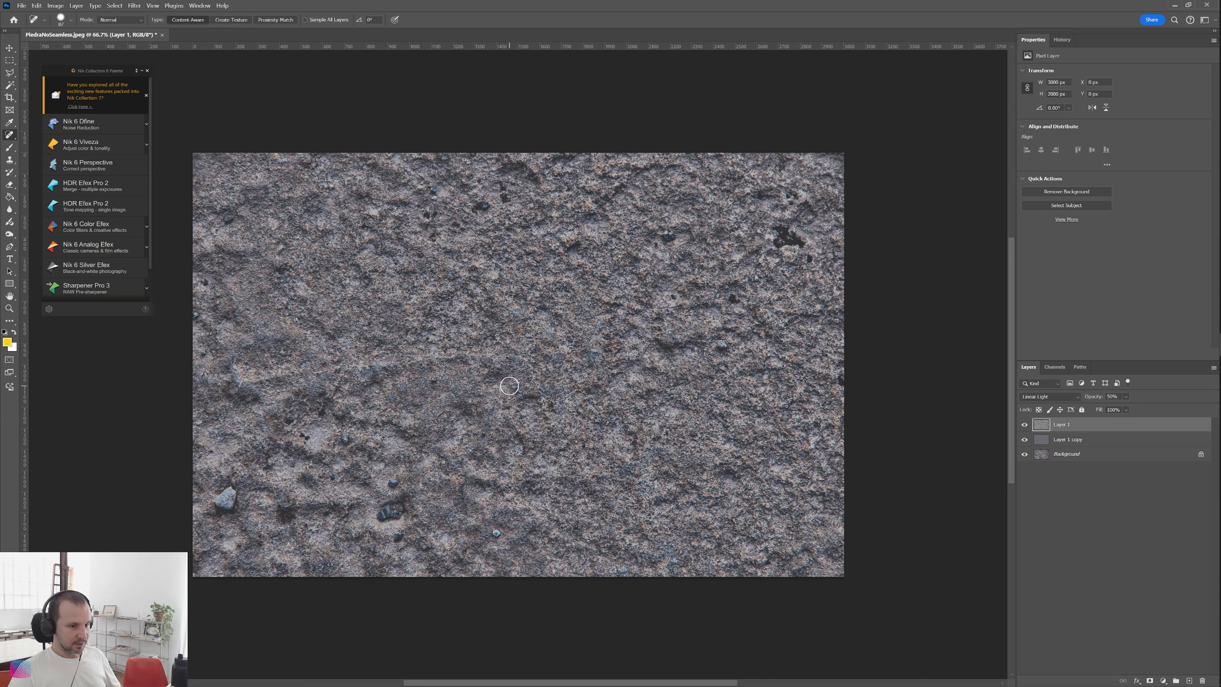
Examine the evened-out texture up close around the stones near its lower-left corner and as a whole
key(ctrl+plus)
key(ctrl+plus)
drag(444, 409, 691, 277)
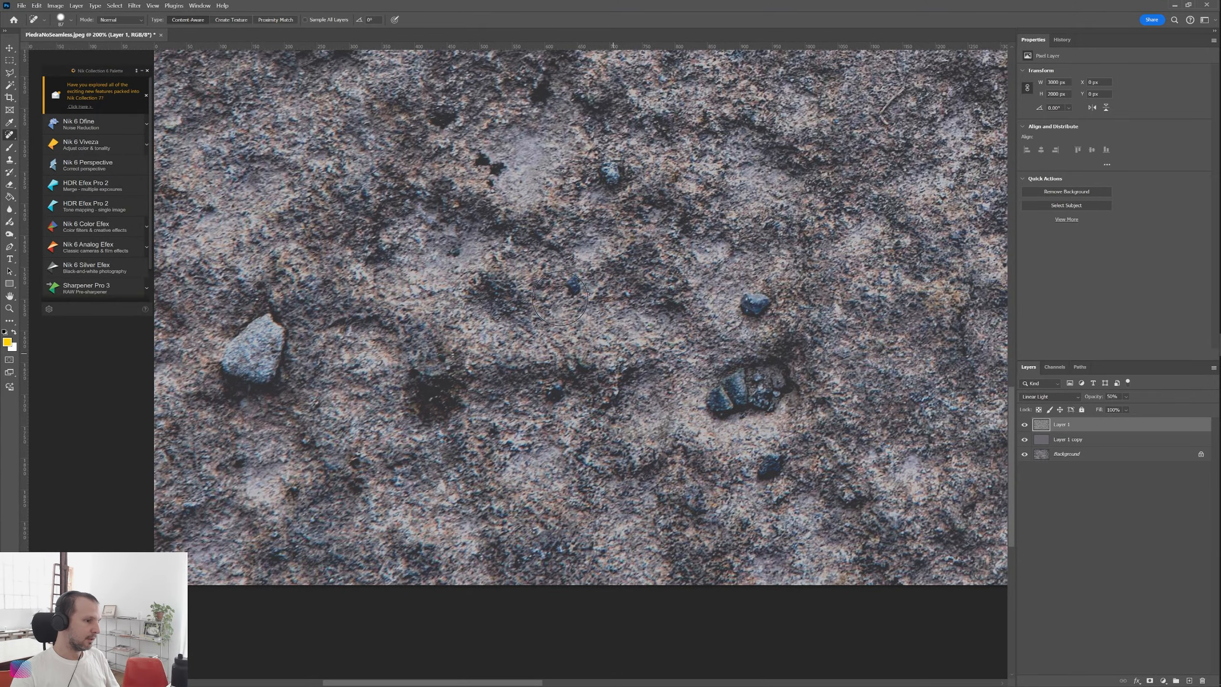
key(ctrl+minus)
key(ctrl+minus)
key(ctrl+minus)
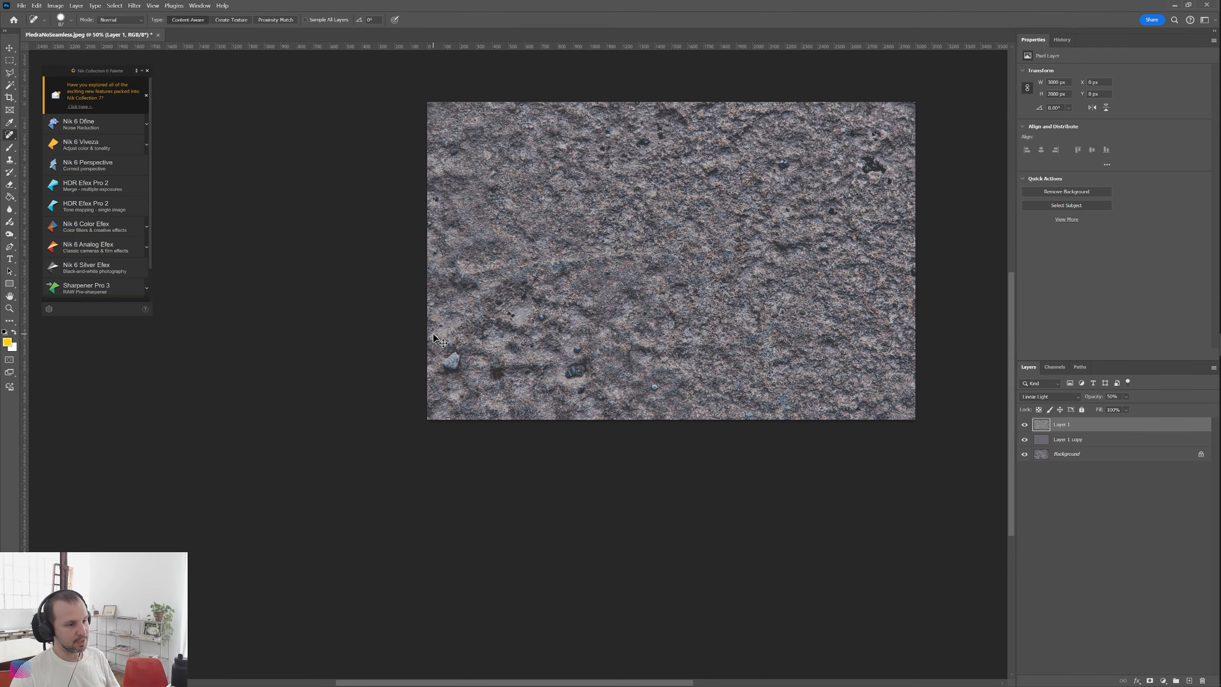
key(ctrl+plus)
mouse_move(509, 350)
mouse_down()
mouse_move(313, 435)
mouse_move(396, 435)
mouse_up()
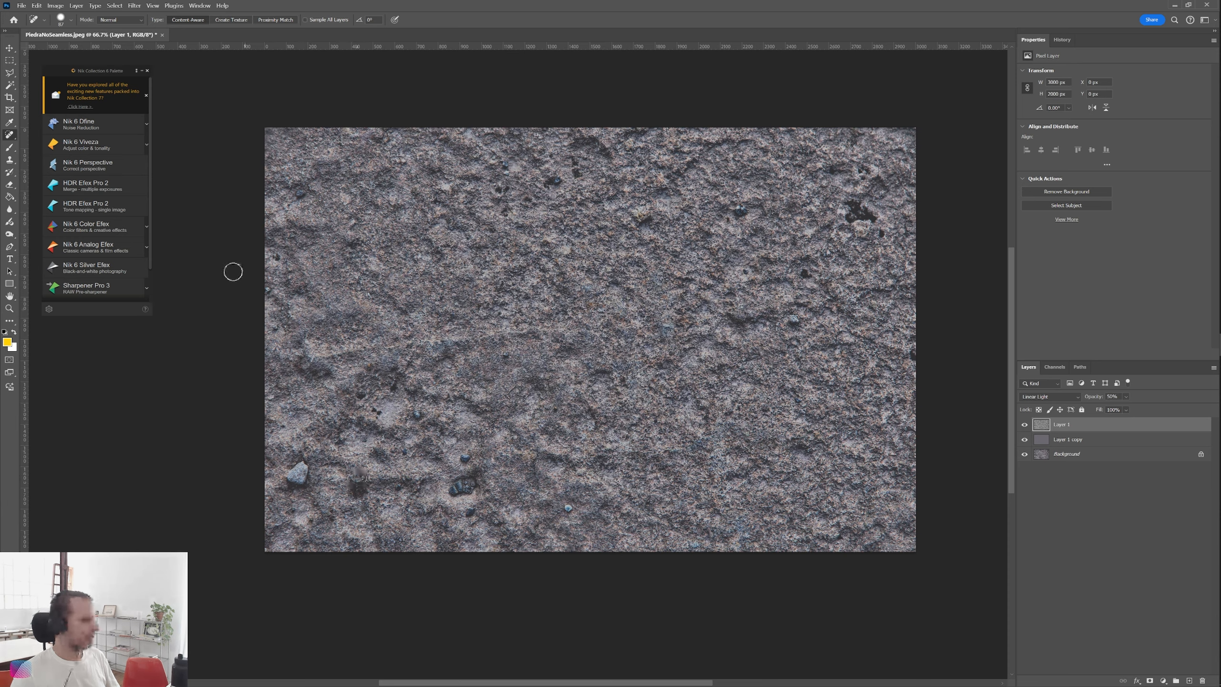
Cover the pale stone near the texture's lower-left corner with nearby rock, using the Clone Stamp and an enlarged brush
click(9, 160)
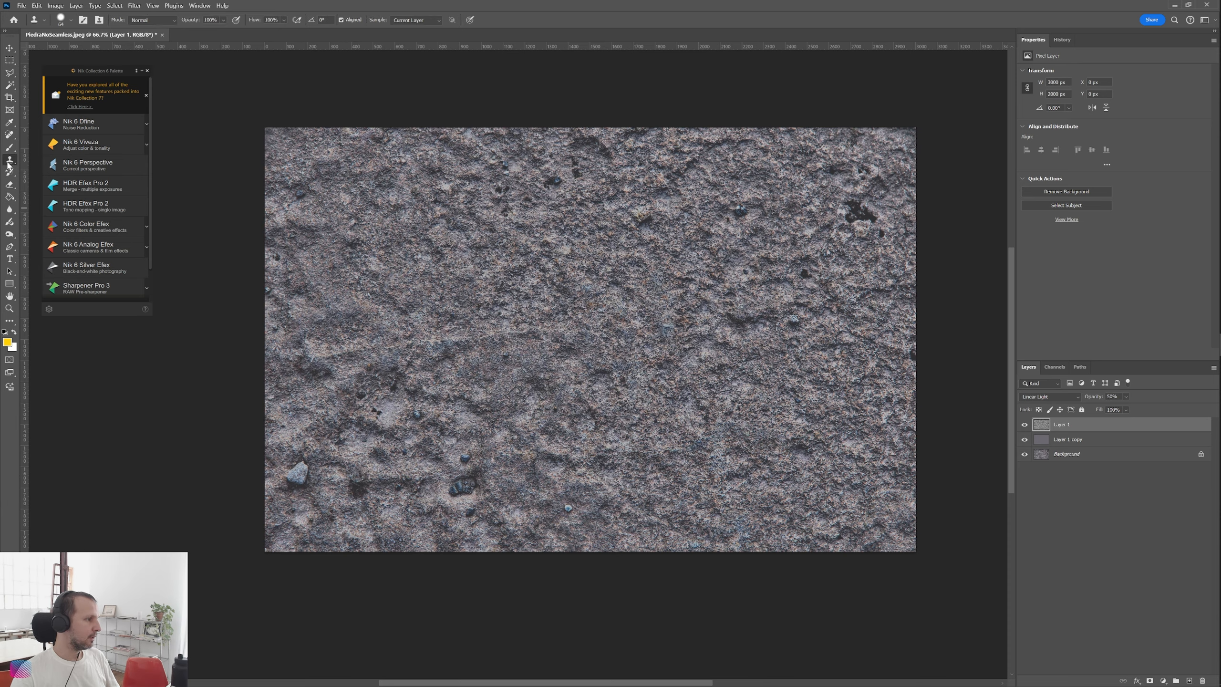
key(ctrl+plus)
drag(490, 414, 653, 379)
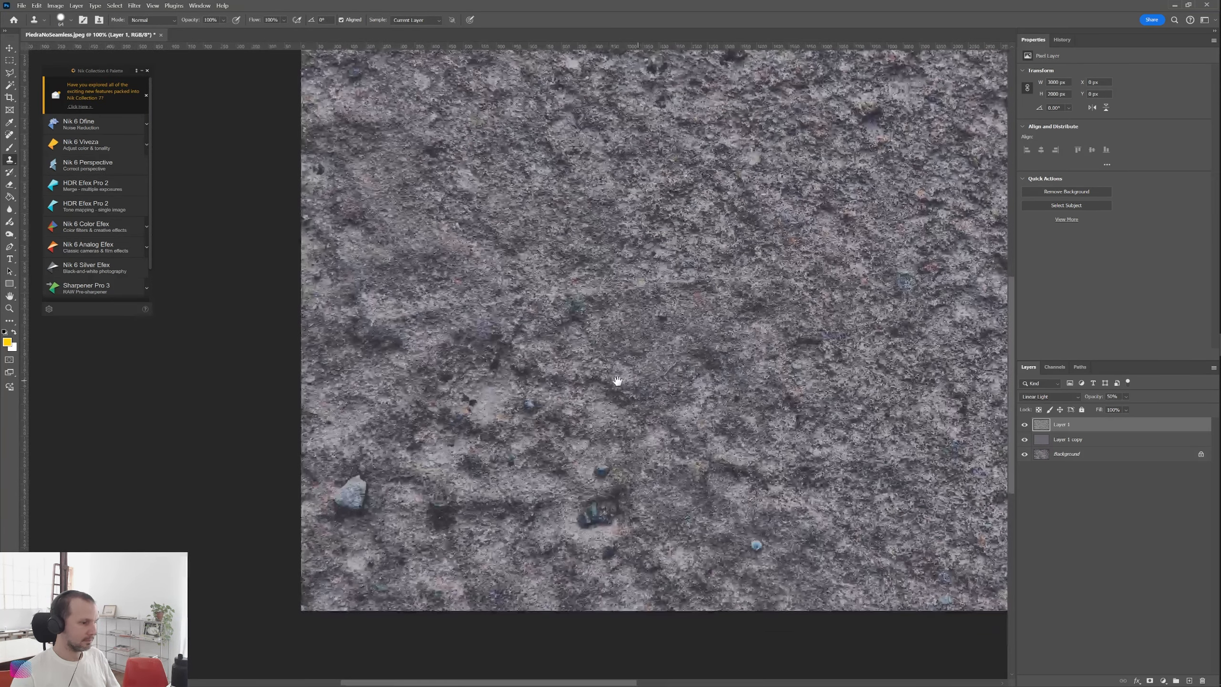
right_click(515, 396)
click(604, 415)
alt+click(457, 413)
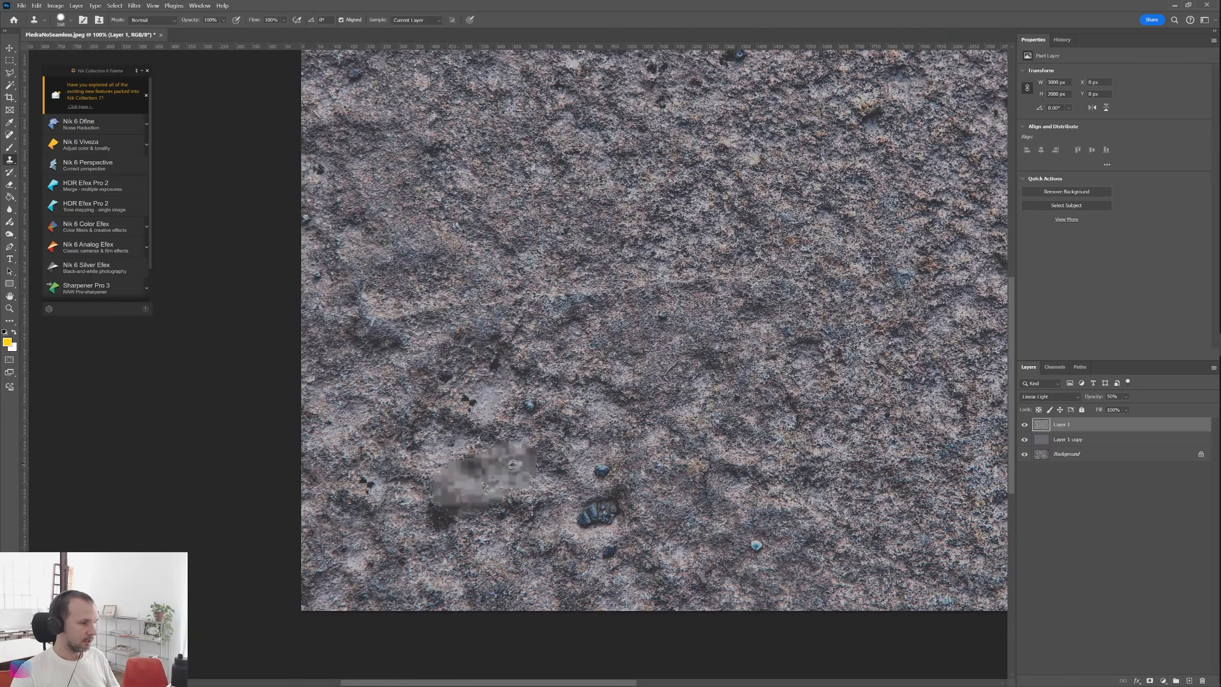
Clone rock sampled from the light patch over the large dark stone near the lower edge and the small one above it
right_click(550, 422)
click(621, 465)
alt+click(483, 408)
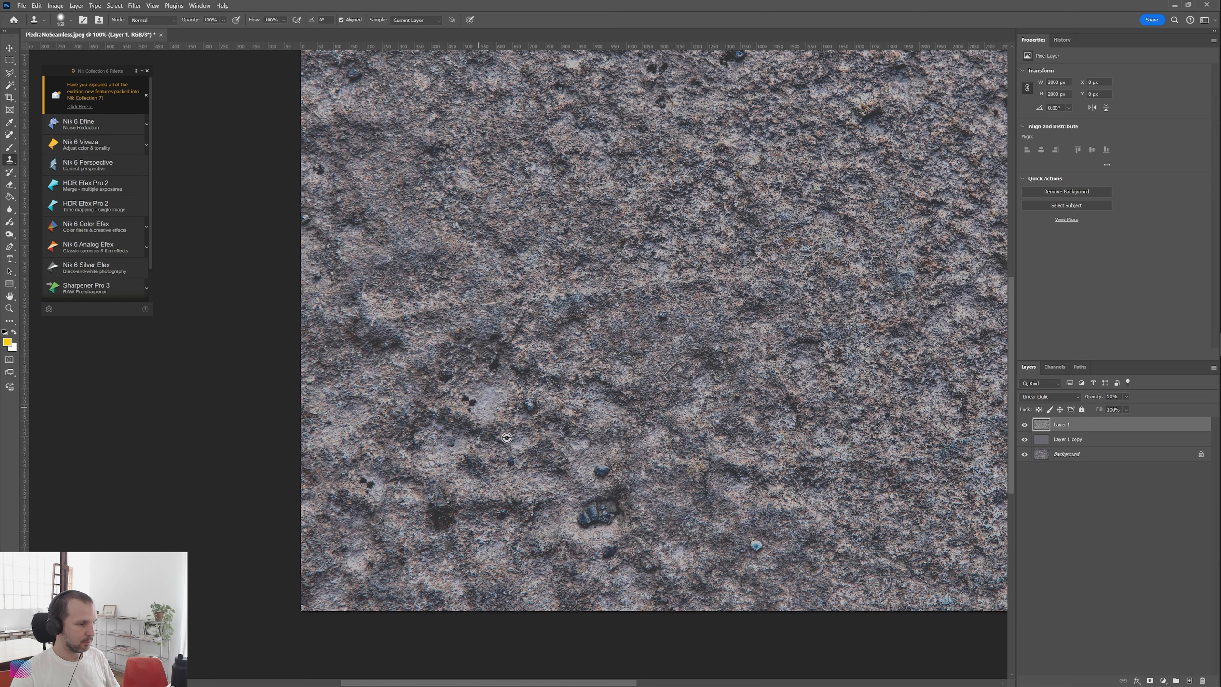
click(588, 514)
click(598, 467)
click(615, 505)
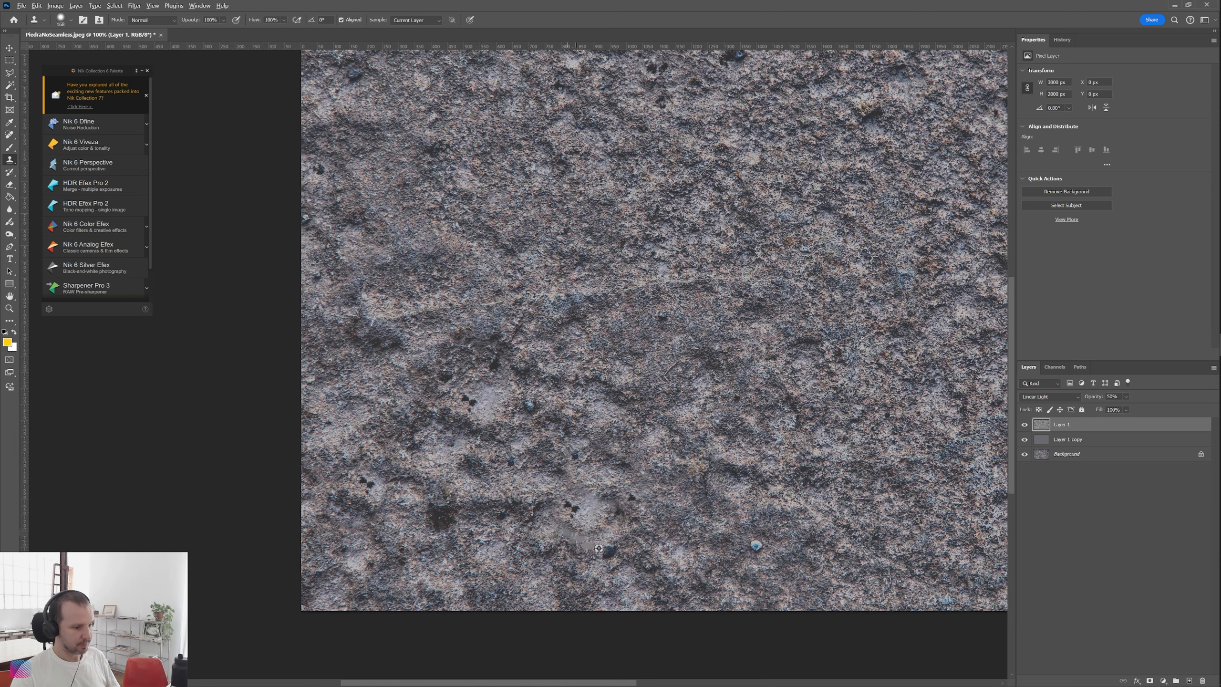
Clone nearby rock over the small dark stone and the pale blue stone near the texture's lower edge
click(605, 547)
drag(813, 496, 651, 502)
click(647, 504)
Clone rock over the large dark hole near the texture's upper-right corner and the smaller distinct spots around it
drag(663, 373, 481, 594)
alt+click(668, 440)
alt+click(634, 399)
click(671, 305)
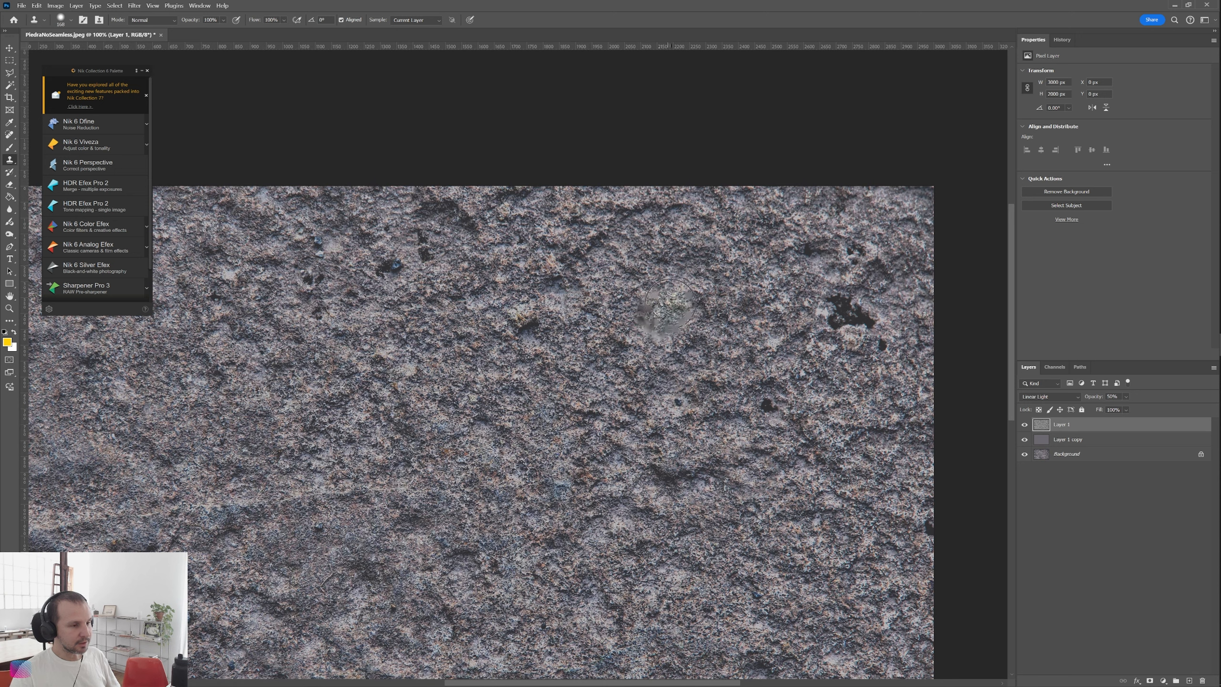
click(640, 370)
click(585, 474)
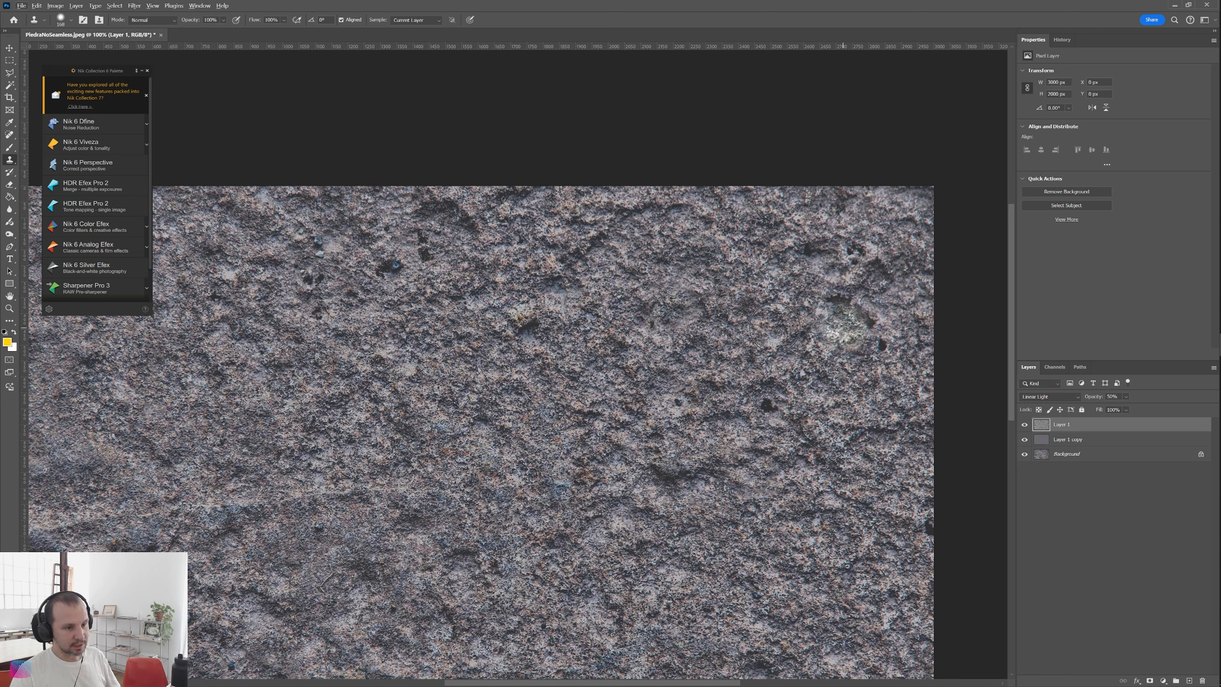
alt+click(719, 315)
click(872, 349)
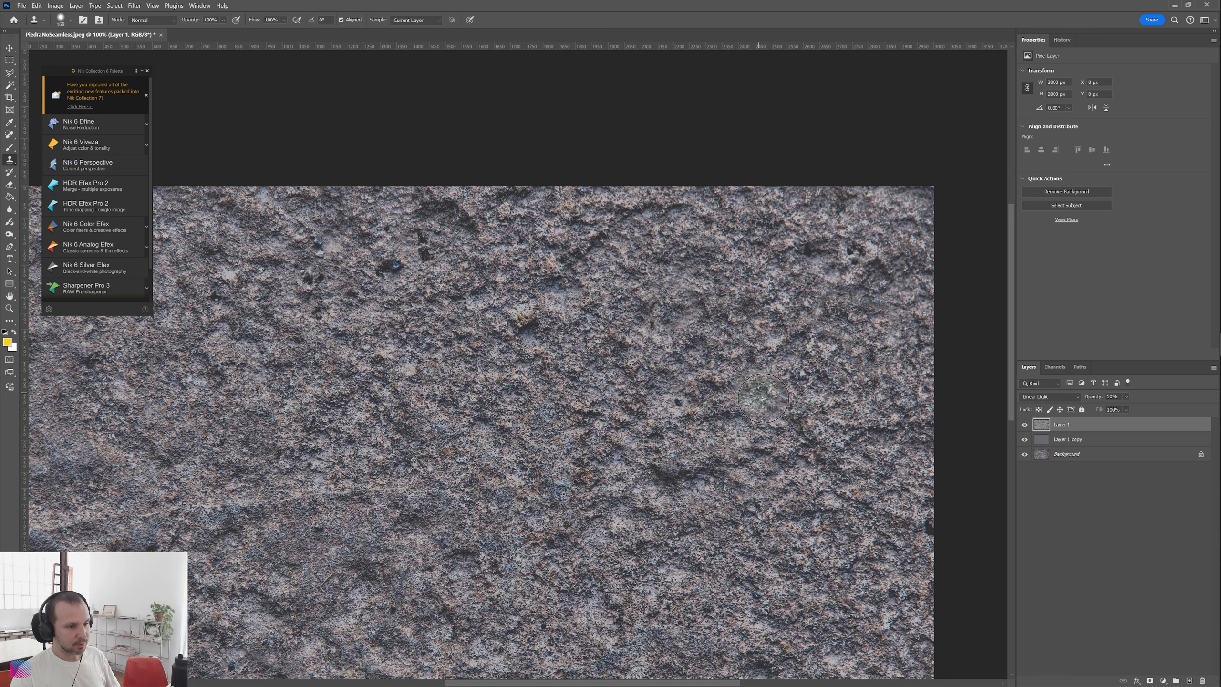
click(768, 401)
Clone nearby rock over the dark stones close to the texture's upper edge and check the whole texture
alt+click(451, 309)
drag(341, 401, 622, 284)
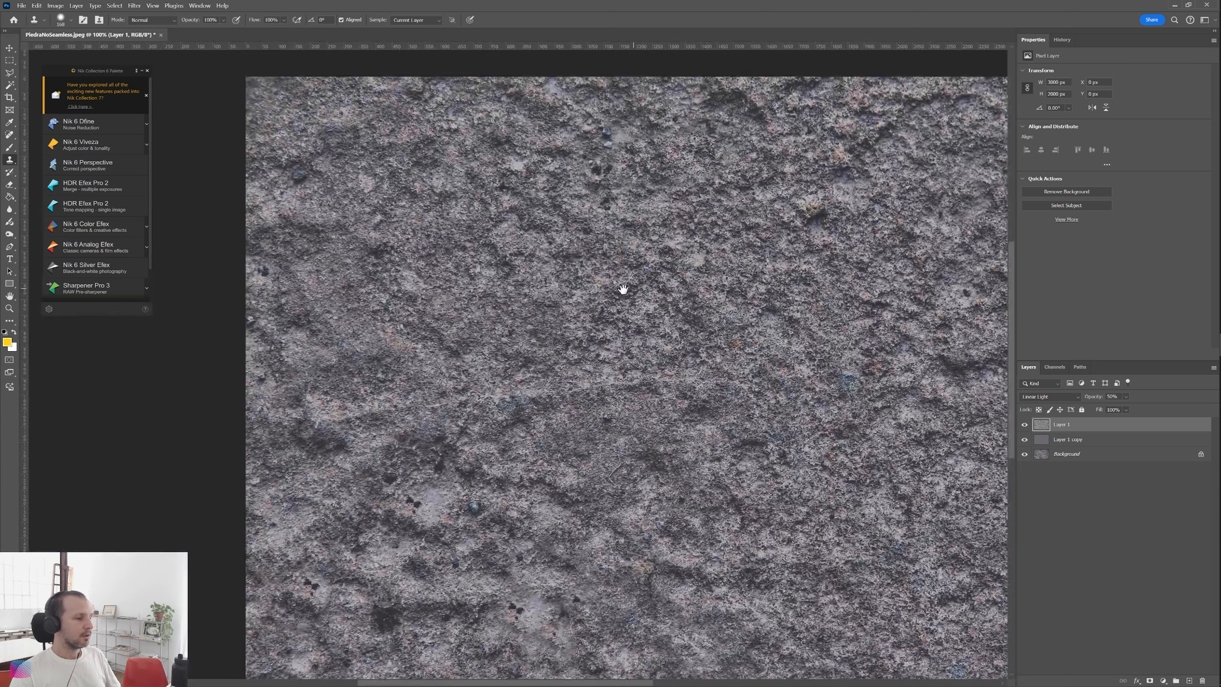
key(ctrl+minus)
key(ctrl+minus)
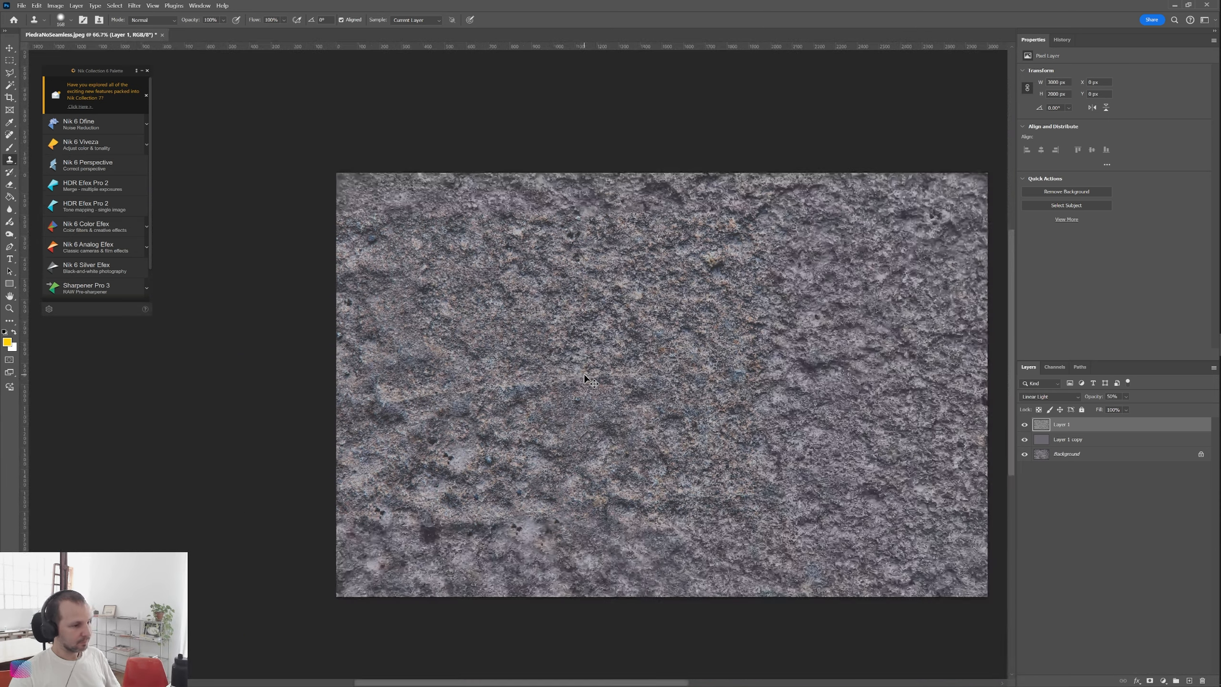
Clone rock over the dark patch near the lower-left corner and the small dark spots above it
key(ctrl+plus)
key(ctrl+plus)
drag(377, 482, 450, 319)
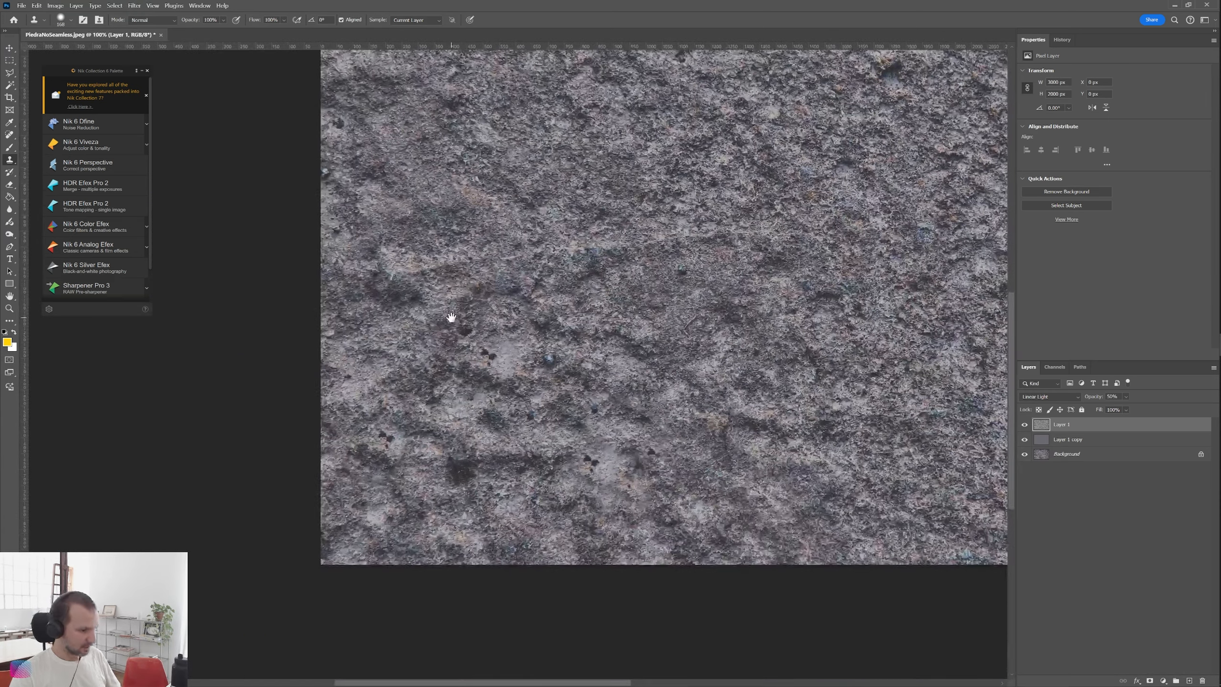
alt+click(515, 482)
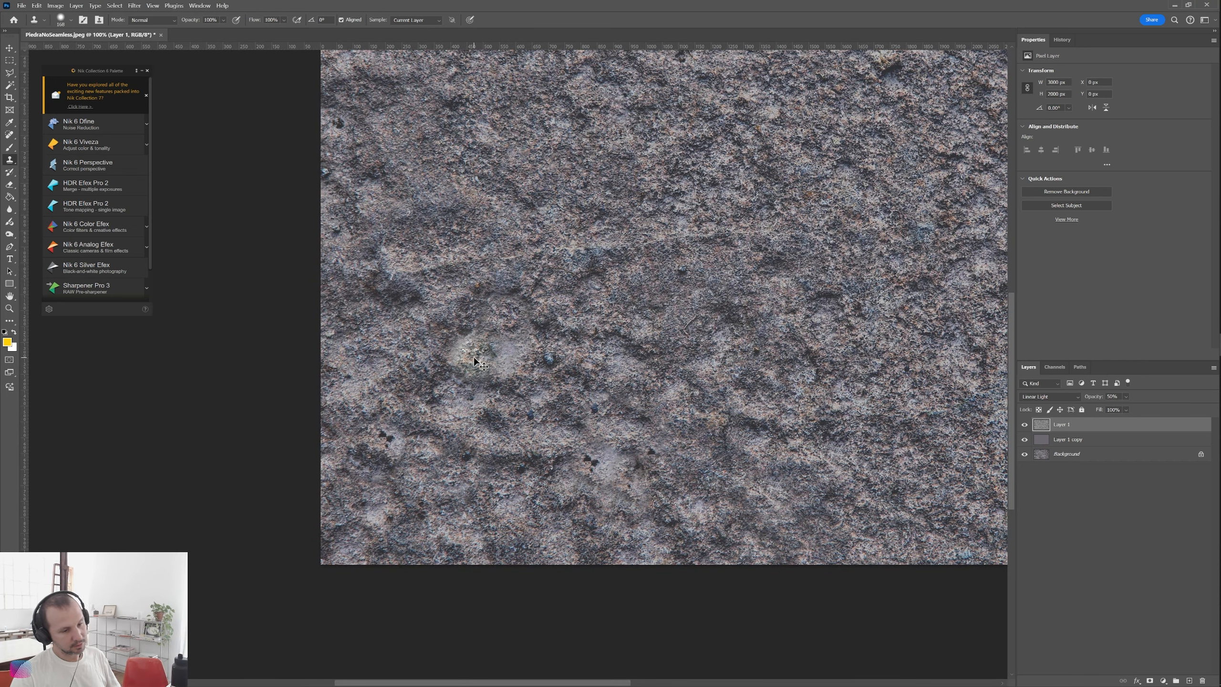
key(ctrl+minus)
key(ctrl+minus)
drag(597, 360, 532, 388)
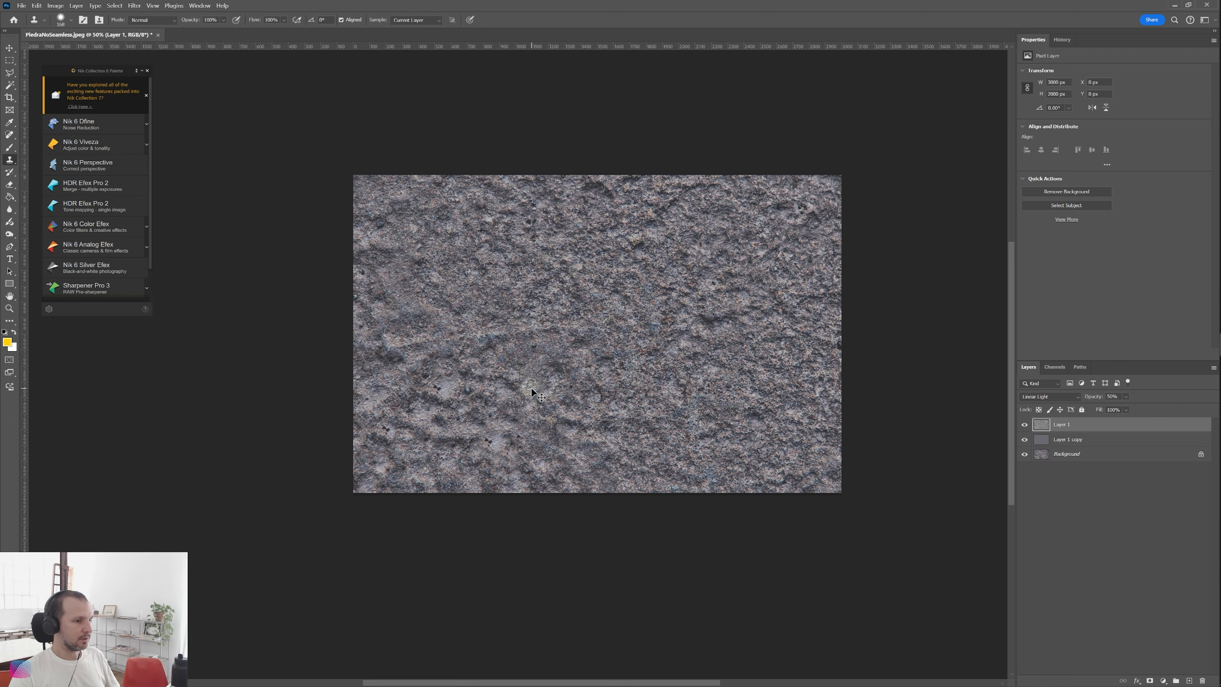
Heal the pale horizontal streak across the texture's left half, using the Spot Healing Brush with an enlarged brush
key(ctrl+plus)
drag(534, 387, 439, 444)
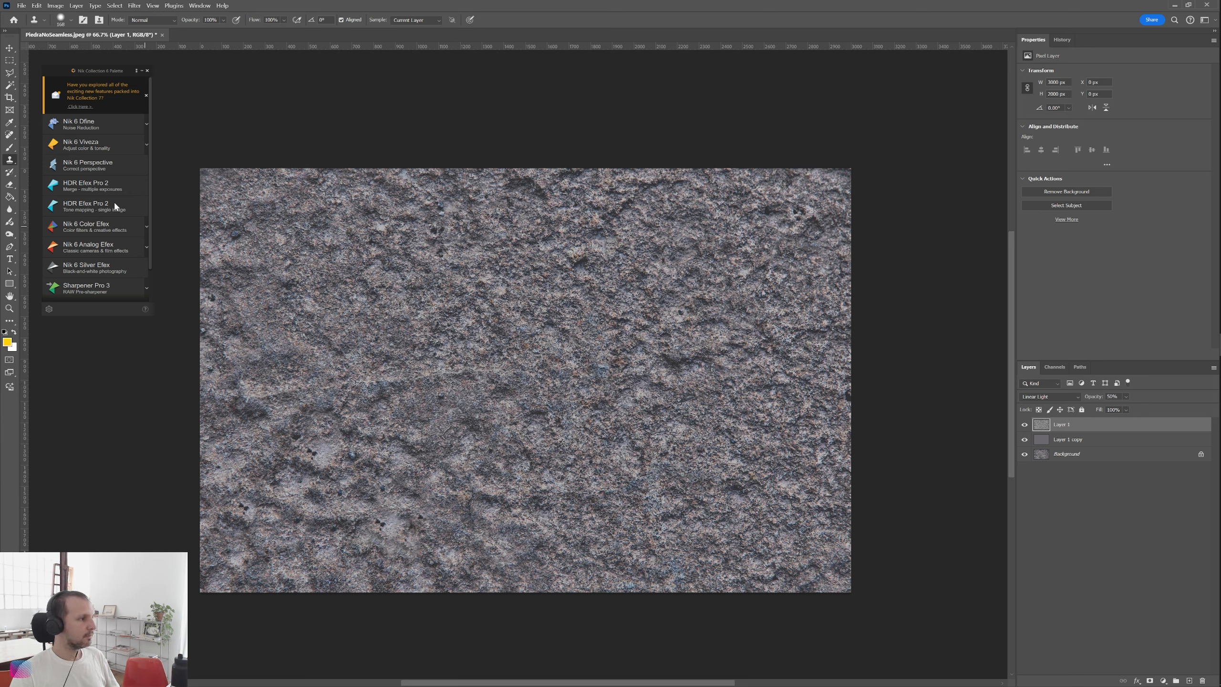
click(9, 135)
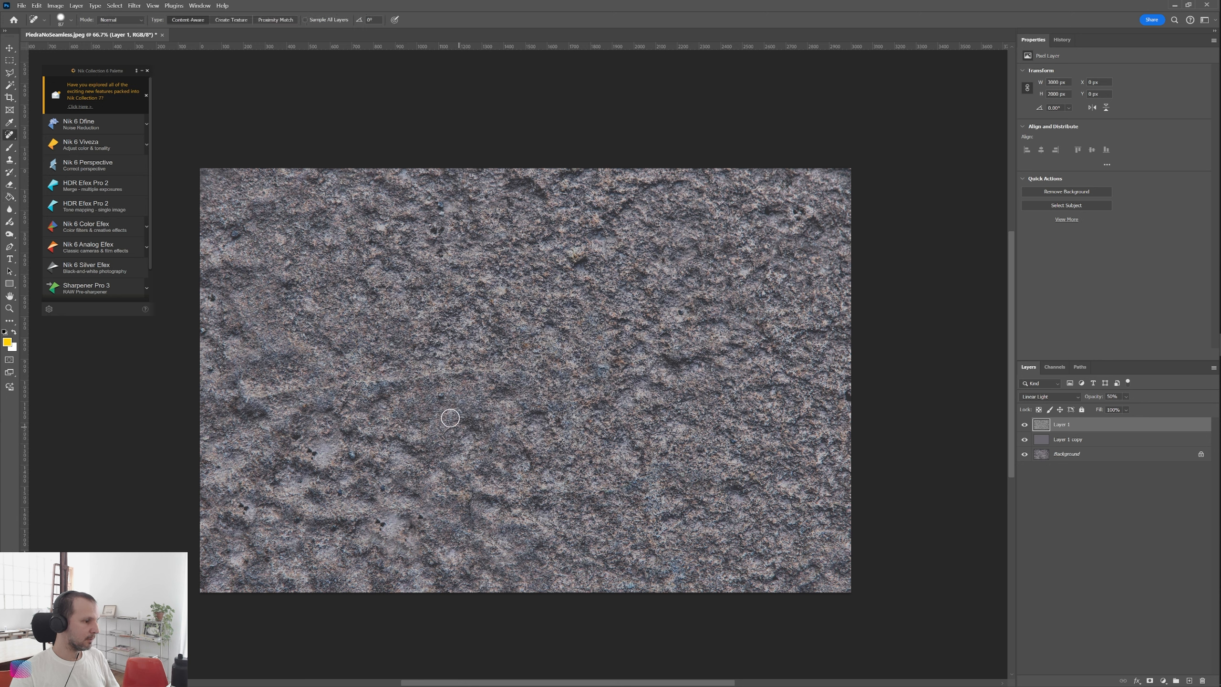
right_click(480, 393)
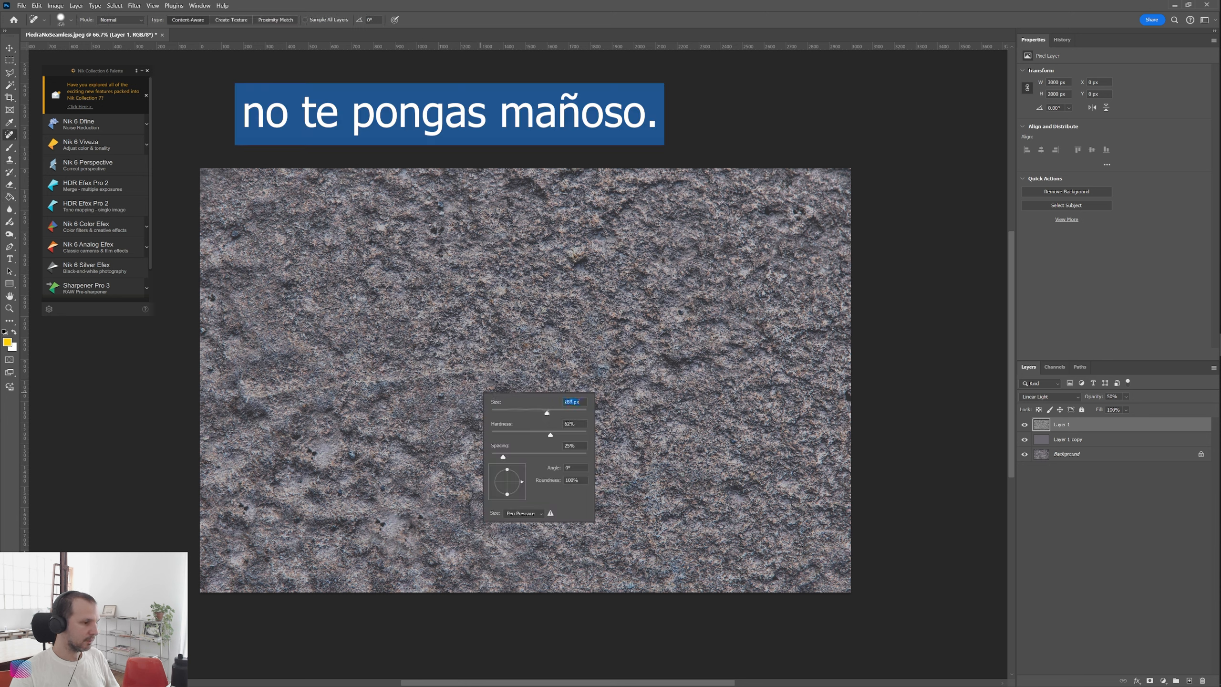
key(Return)
drag(490, 377, 313, 379)
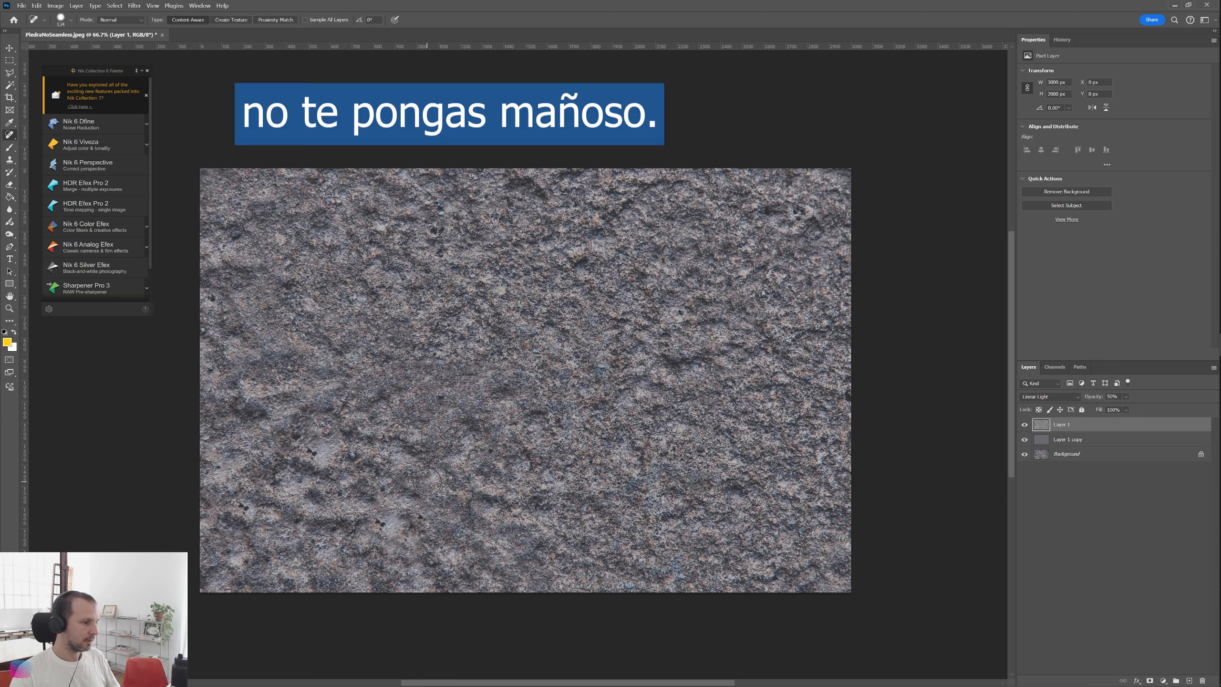
drag(246, 396, 247, 419)
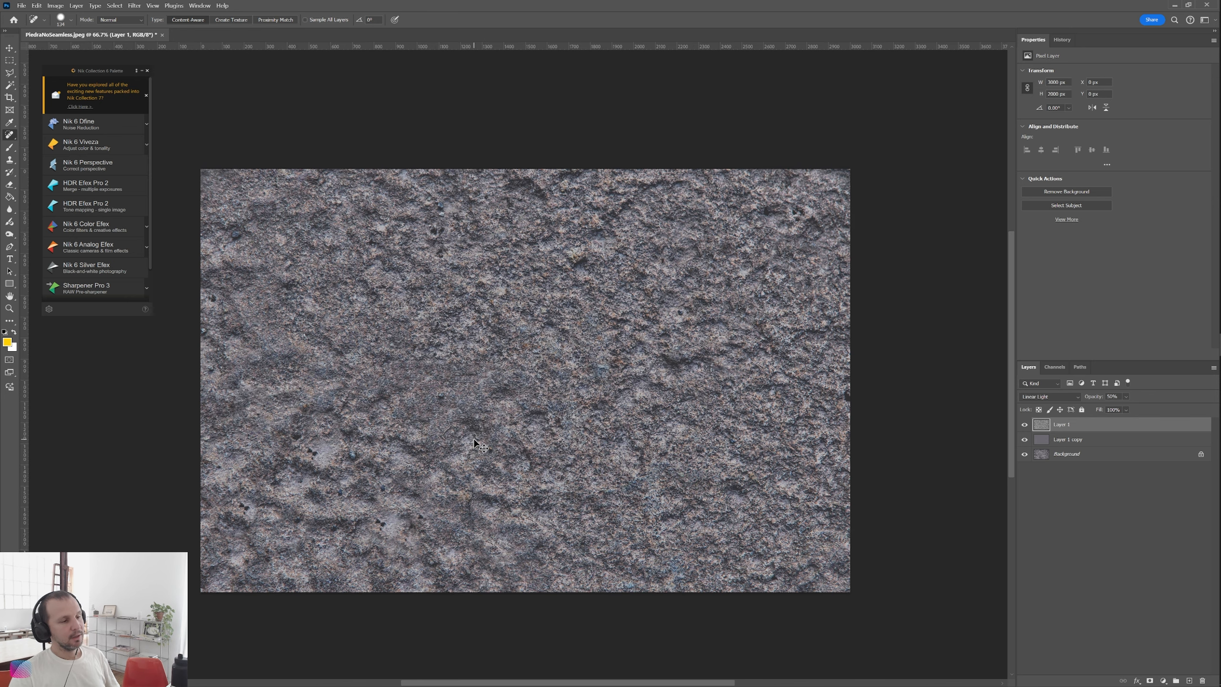
Merge Layer 1 down into Layer 1 copy and compare the merged layer with the original Background
key(ctrl+minus)
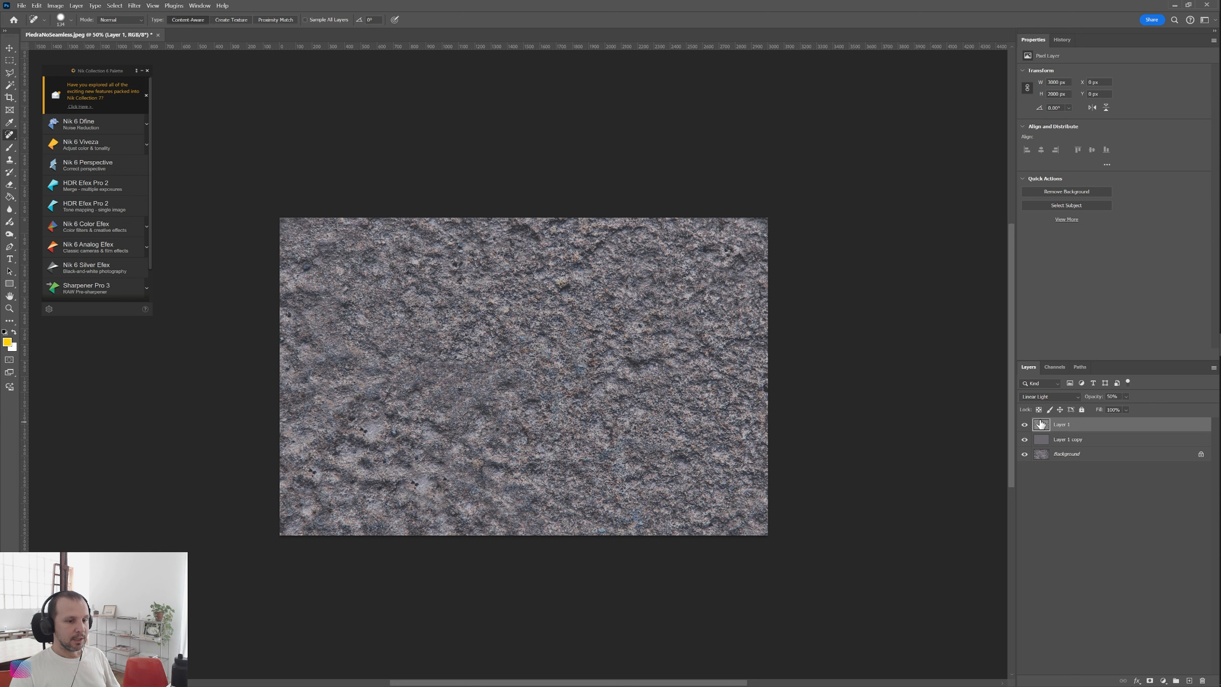
key(Delete)
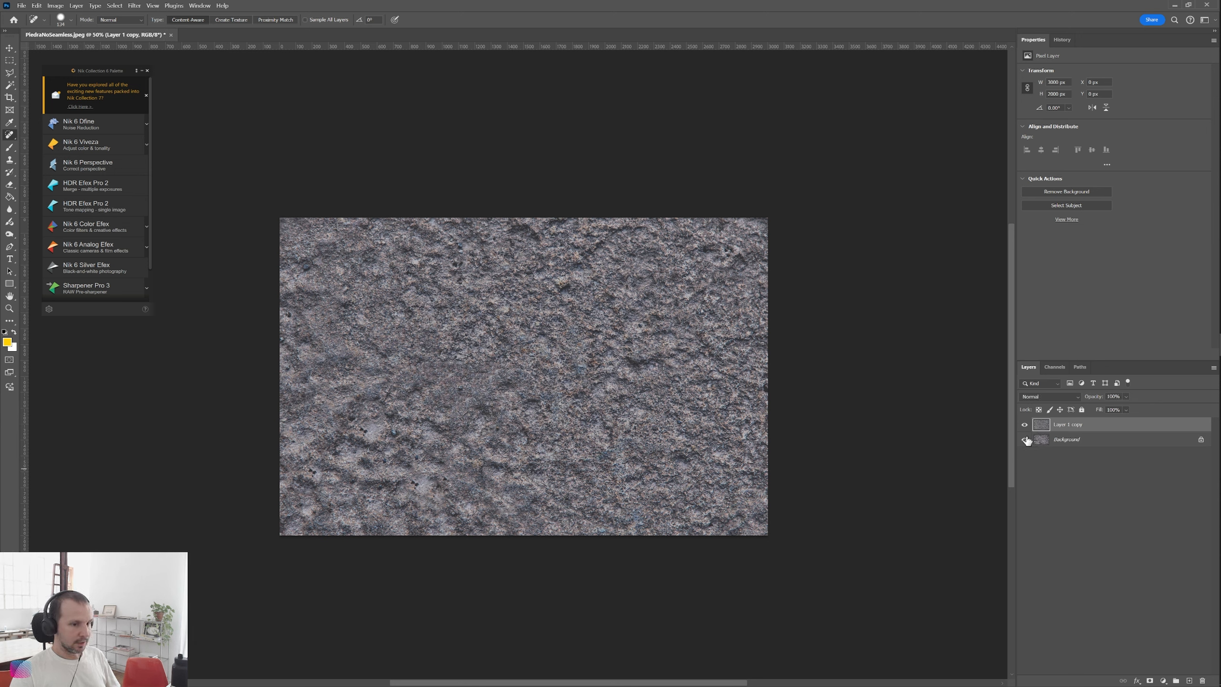
click(1025, 425)
click(1024, 426)
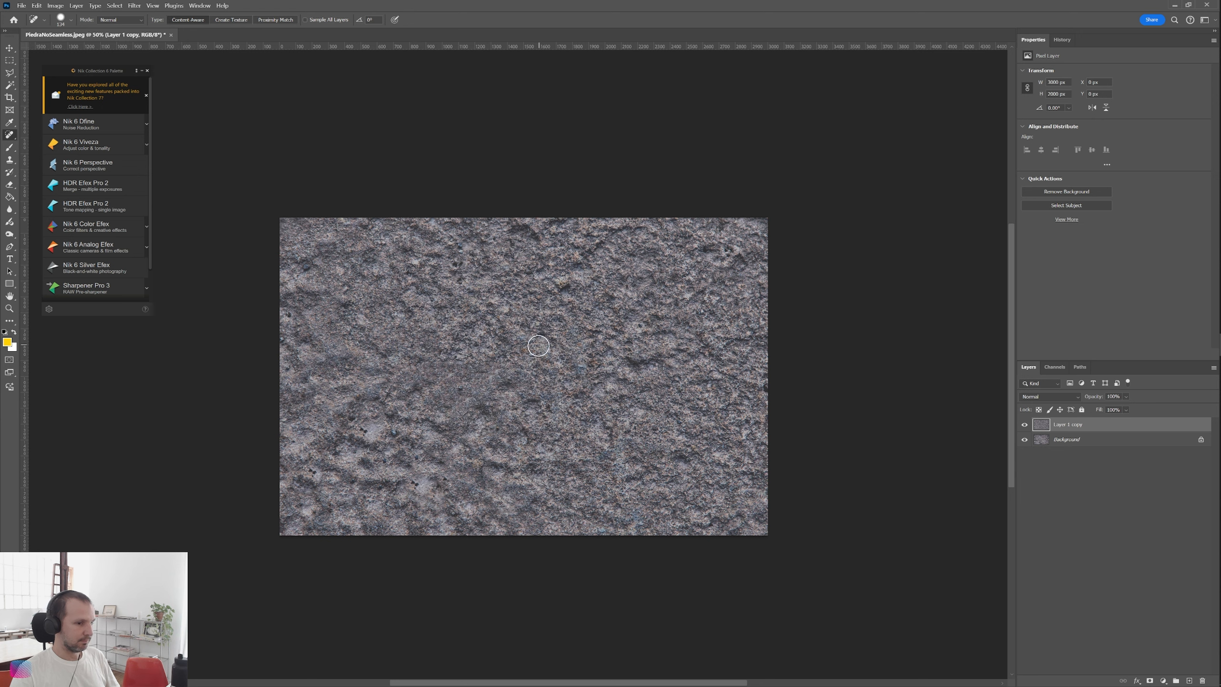
key(ctrl+plus)
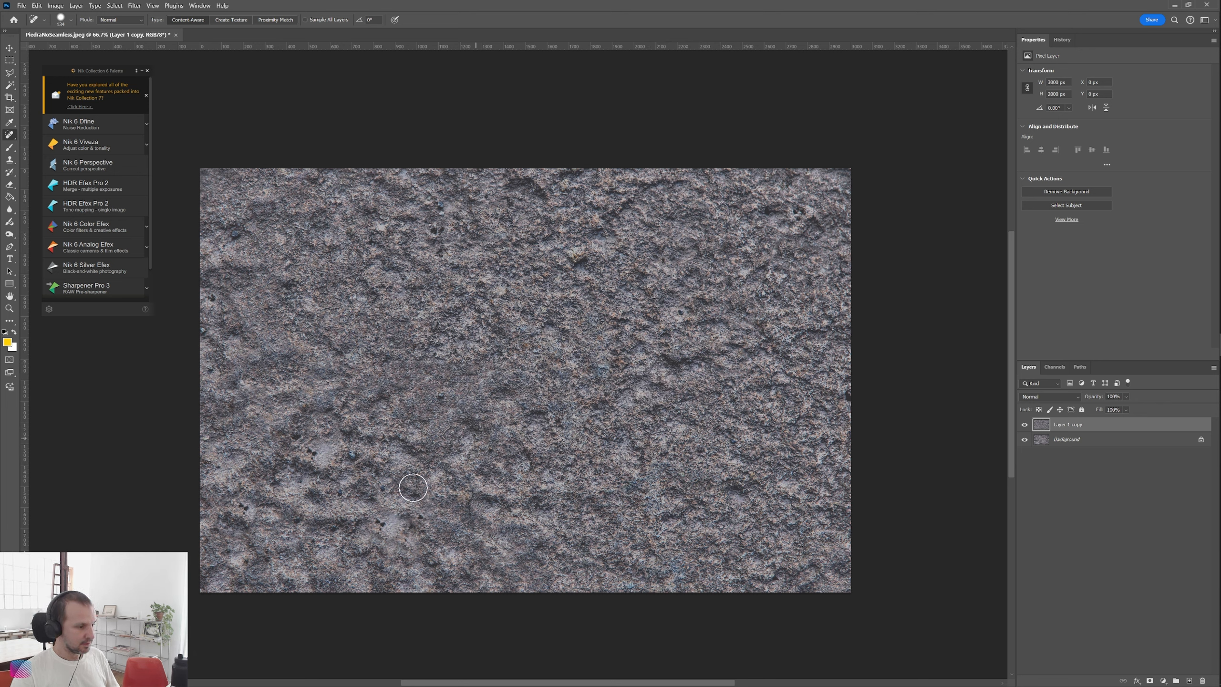
alt+click(398, 518)
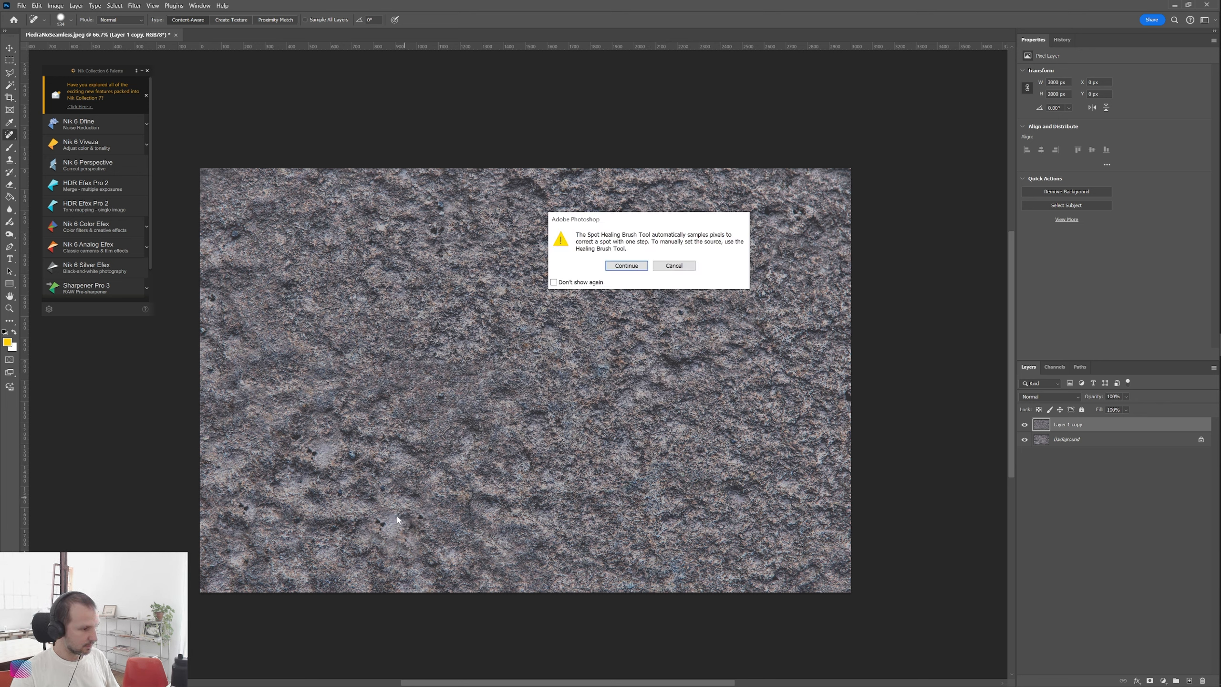
click(673, 265)
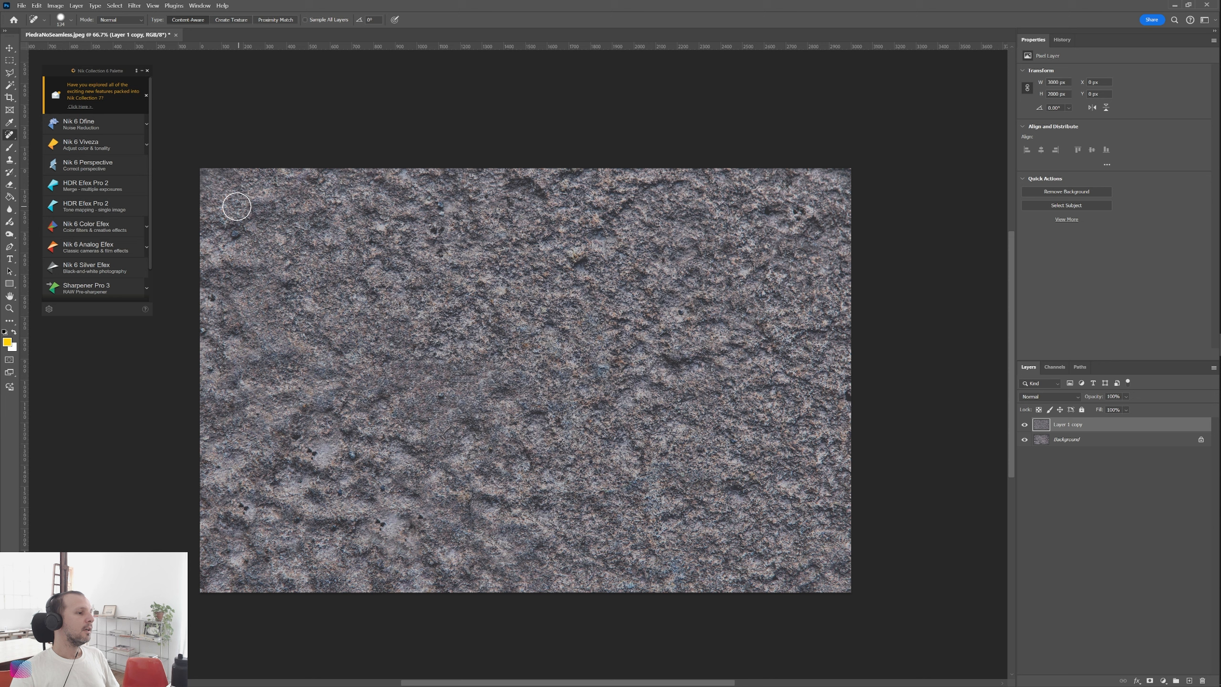
Apply an Offset filter of -825 pixels horizontally and -1753 pixels vertically with Wrap Around, so the edge seams lie inside the texture
click(133, 7)
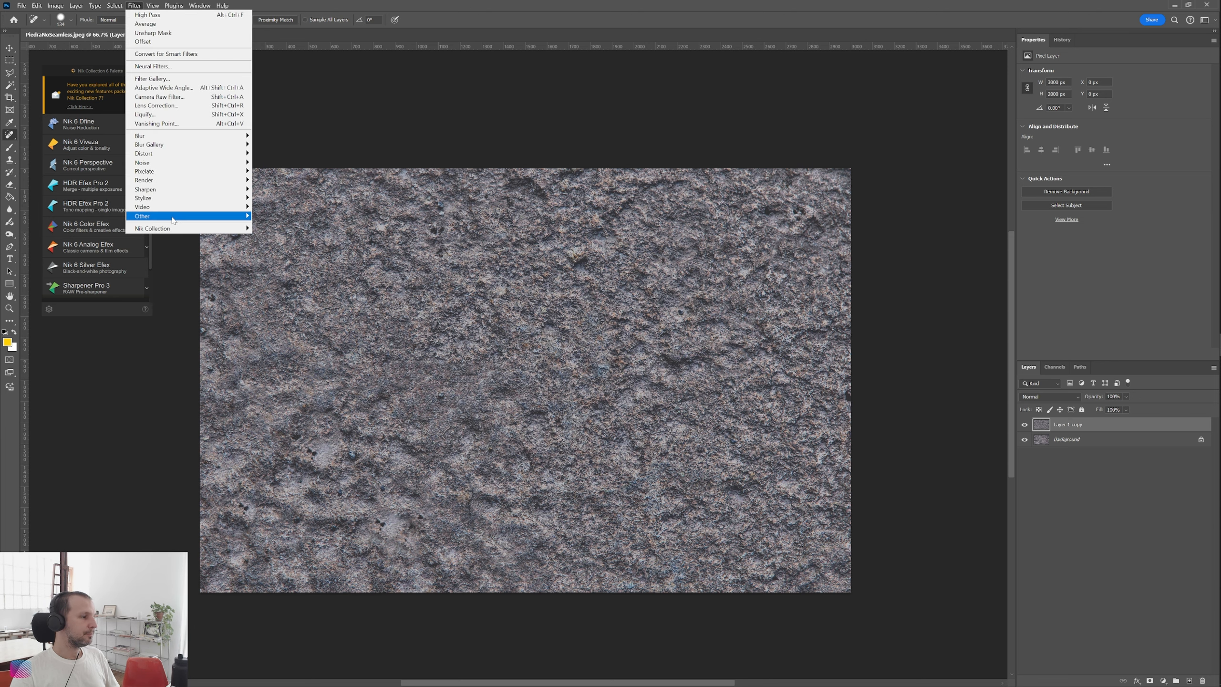
mouse_move(193, 219)
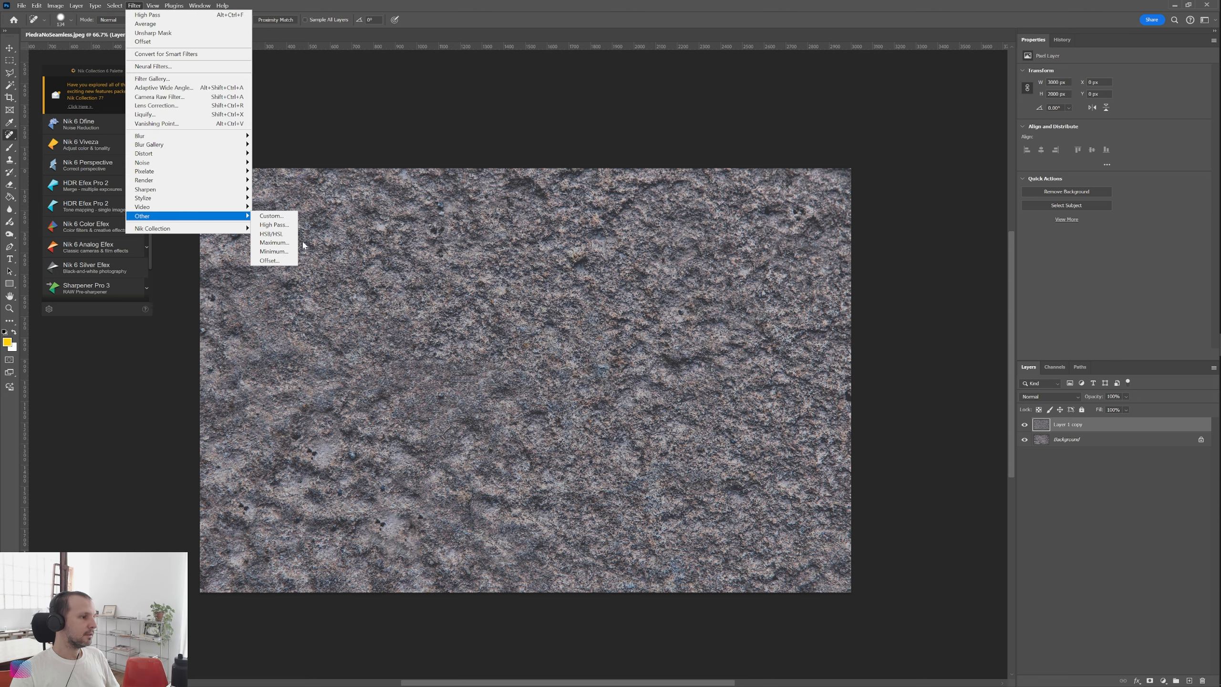
click(270, 260)
drag(447, 409, 789, 485)
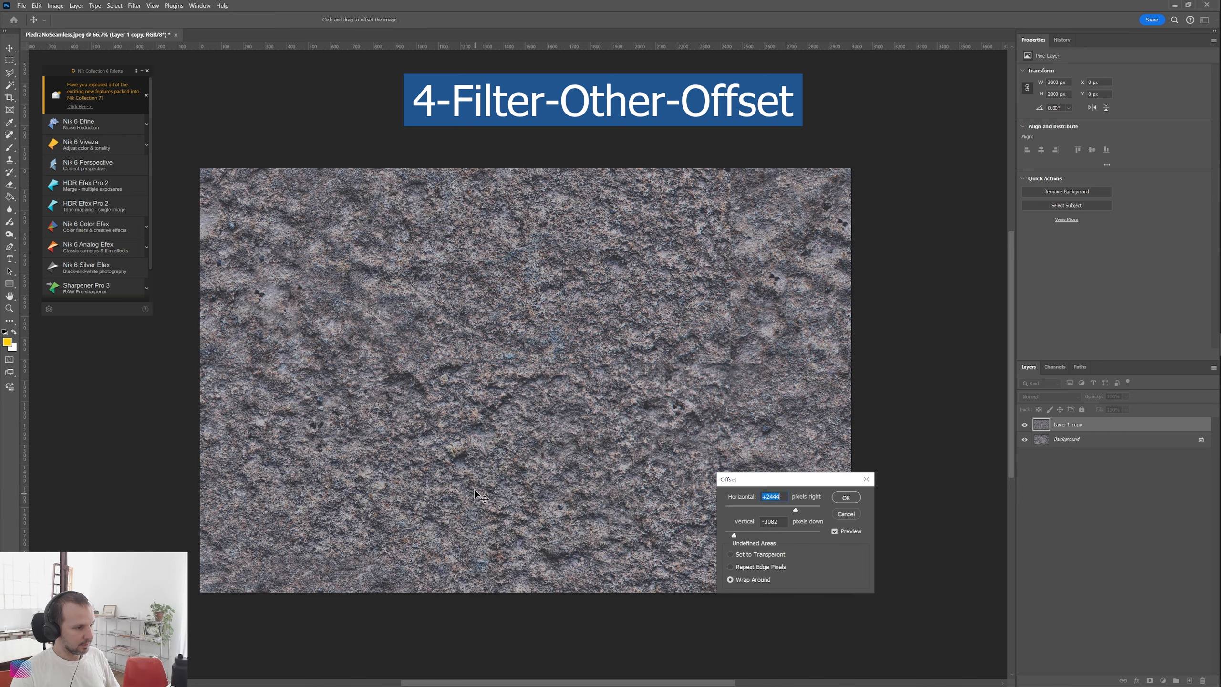
click(779, 507)
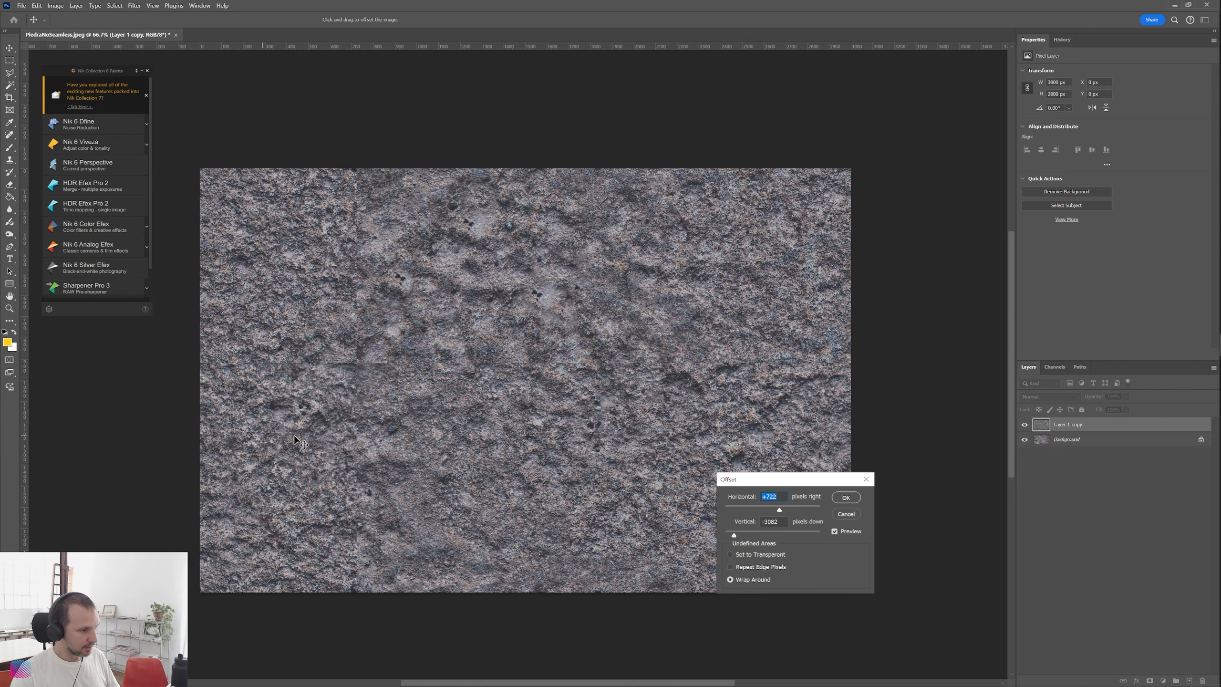
click(752, 532)
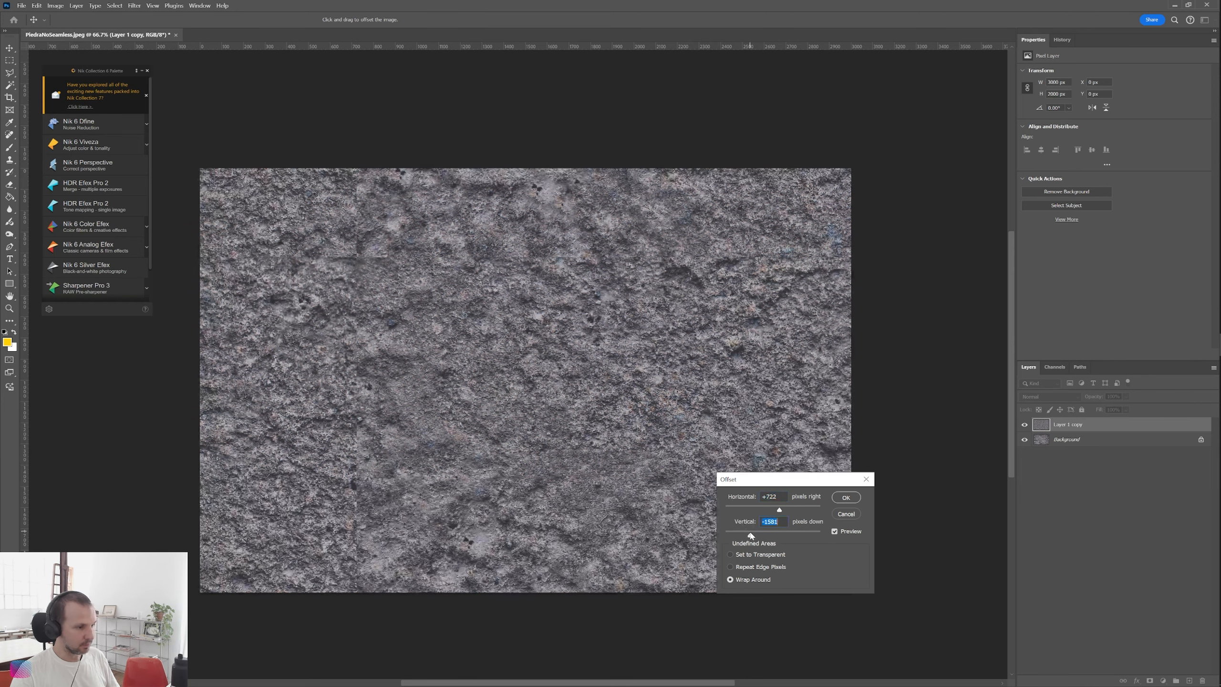
click(764, 534)
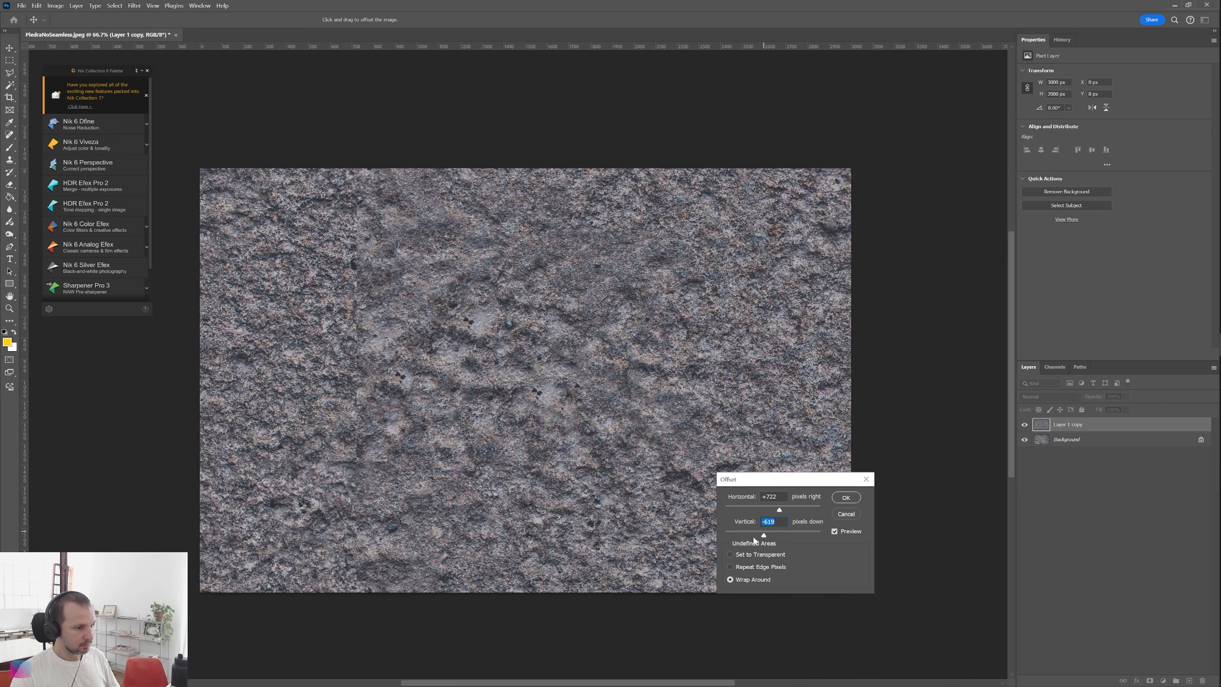
click(767, 508)
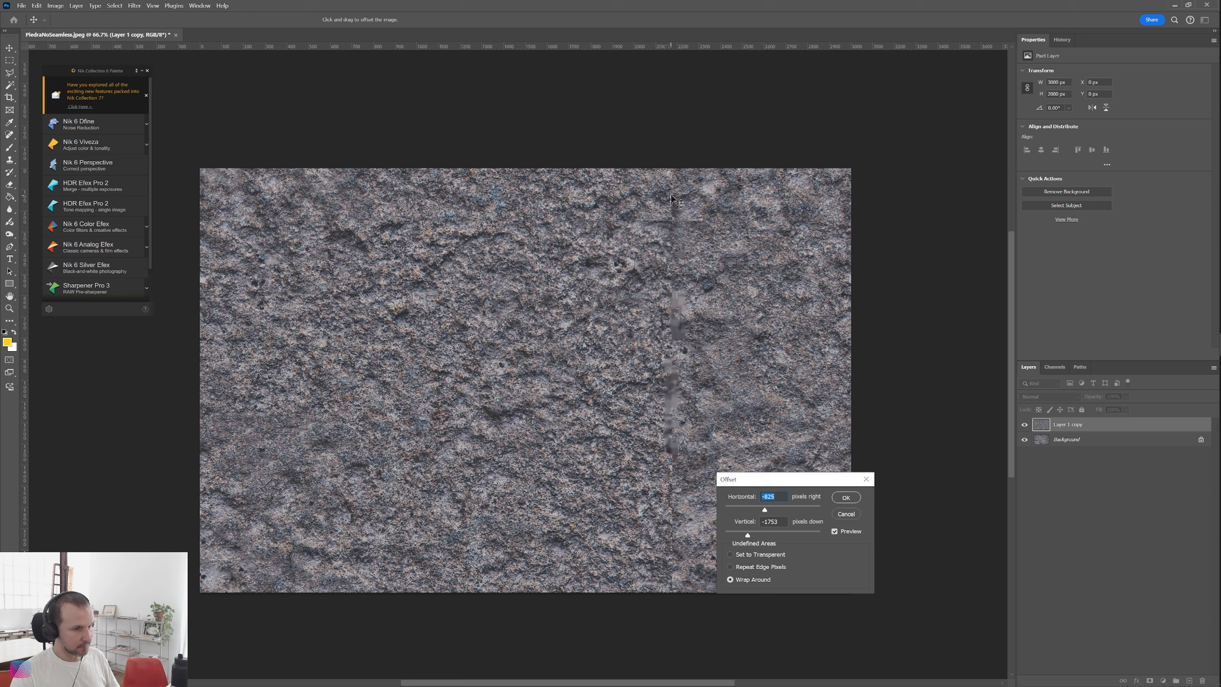
click(847, 497)
Cover the lower stretch of the vertical seam with the Clone Stamp, and undo the extra stroke near the texture's right edge
key(j)
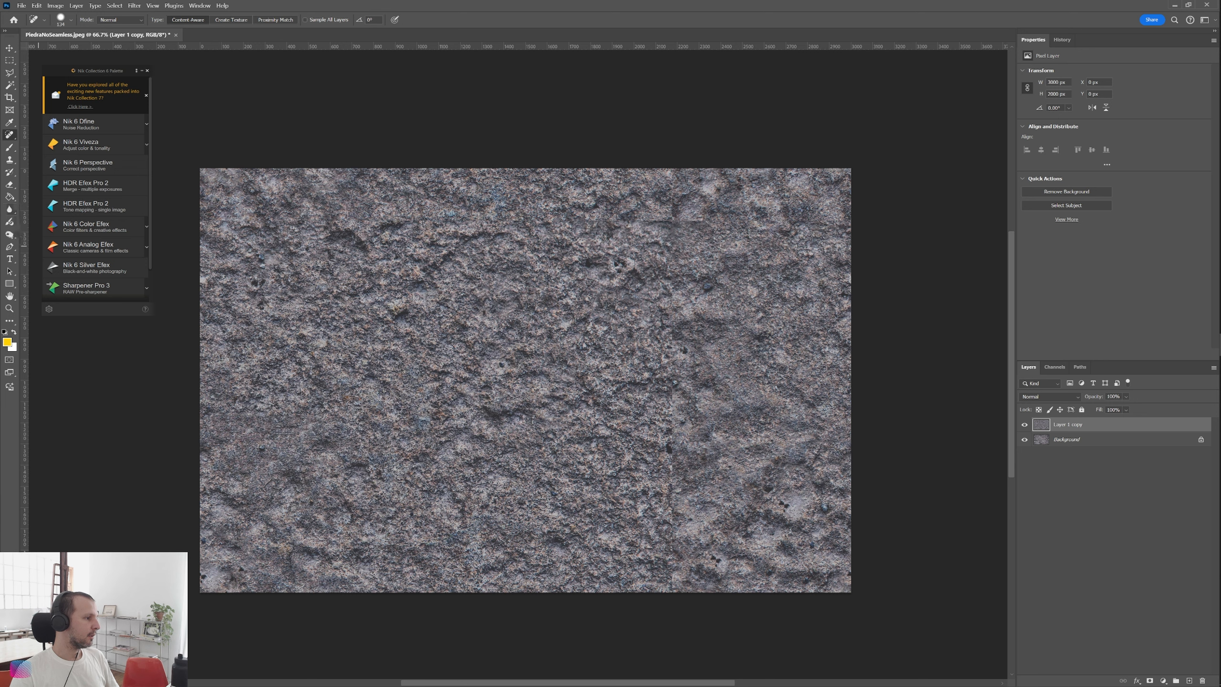
click(10, 161)
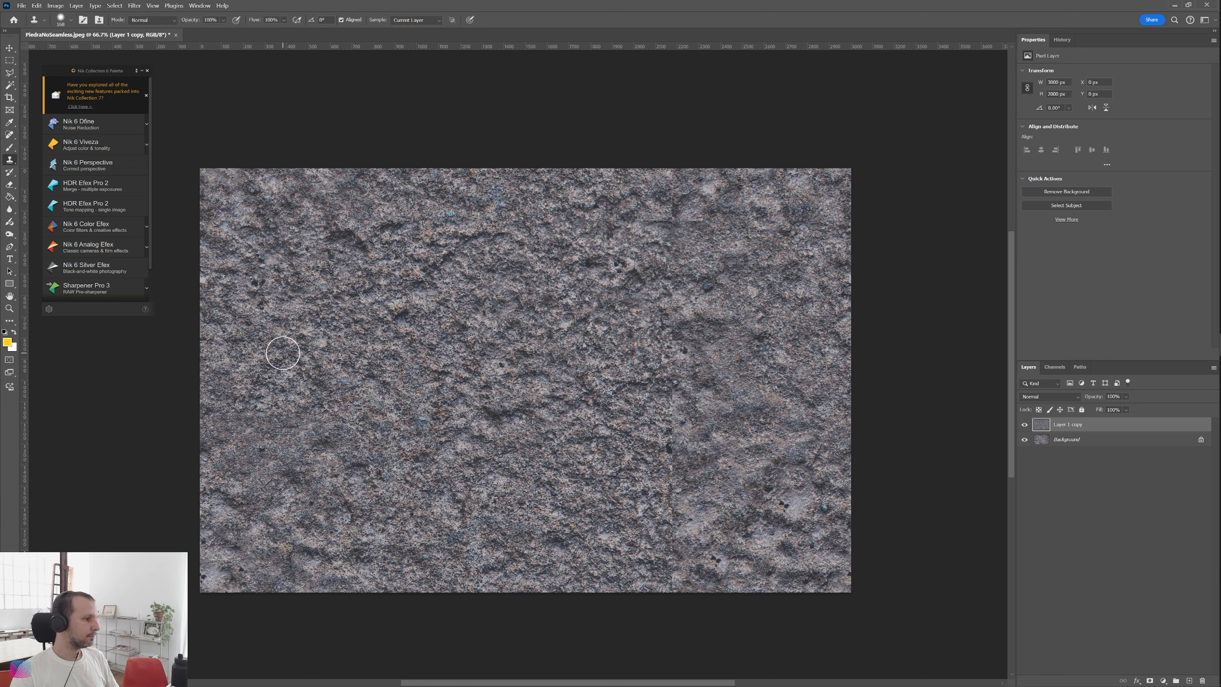
mouse_move(621, 462)
mouse_down()
mouse_move(671, 485)
mouse_move(658, 455)
mouse_move(673, 546)
mouse_up()
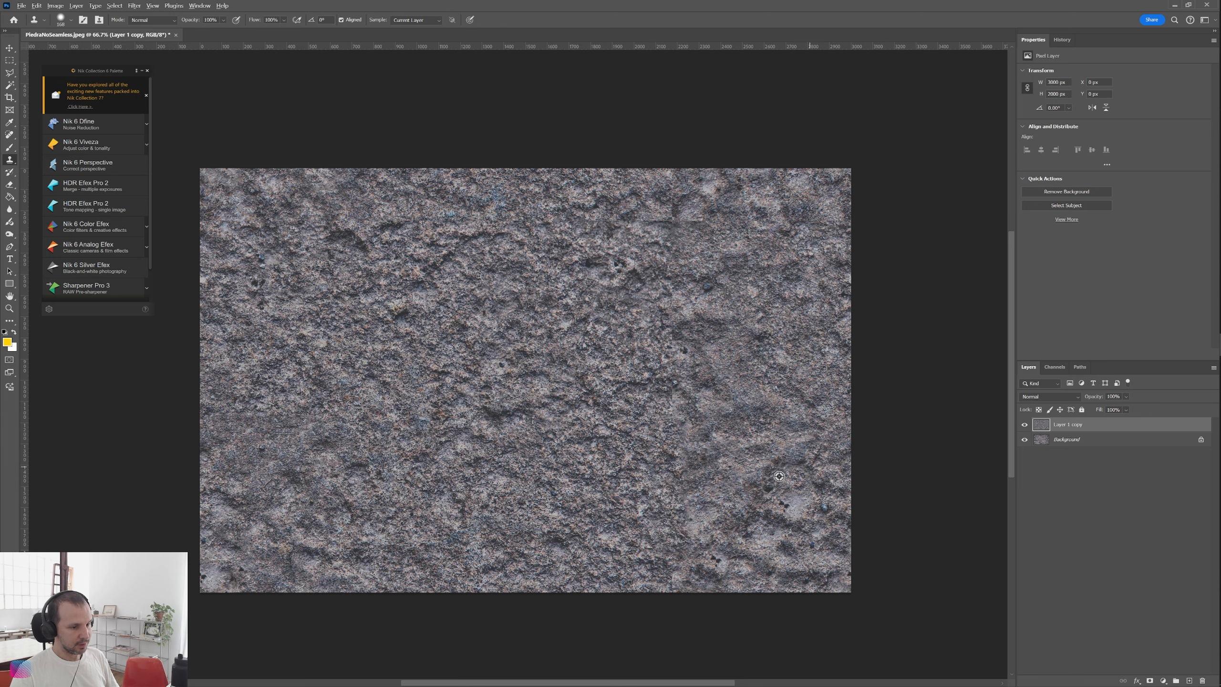
drag(841, 464, 795, 333)
key(ctrl+z)
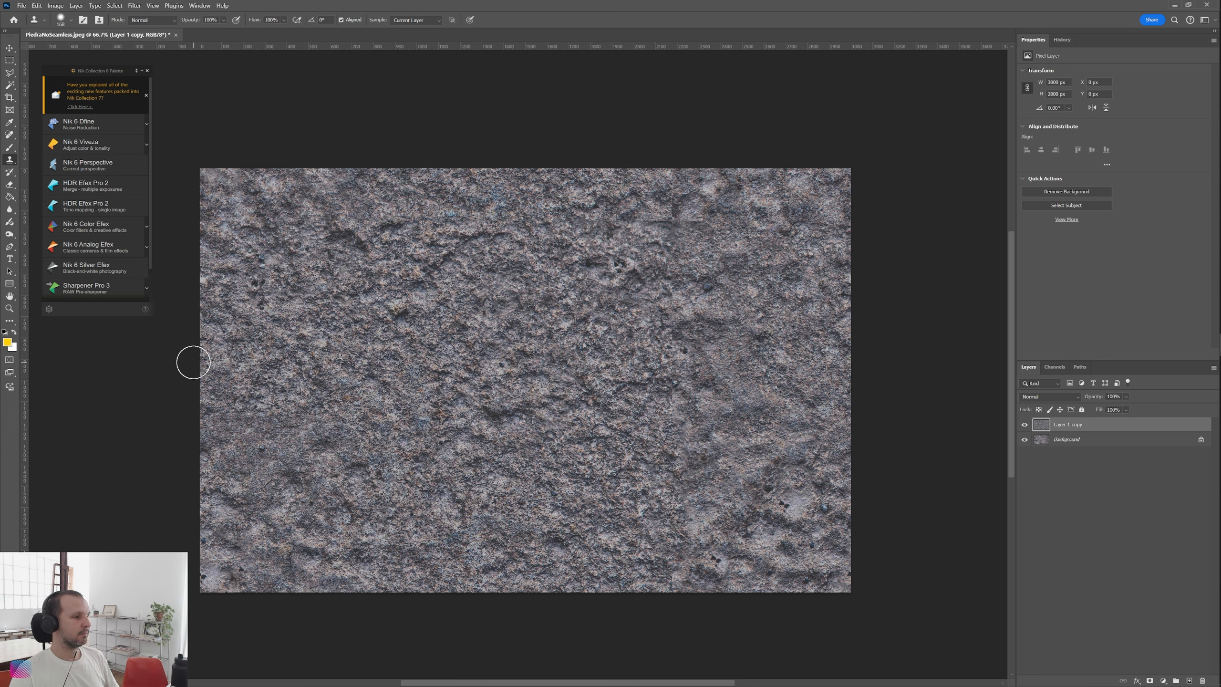
Clone stone texture over the middle stretch of the vertical seam and its crossing with the horizontal seam
alt+click(600, 382)
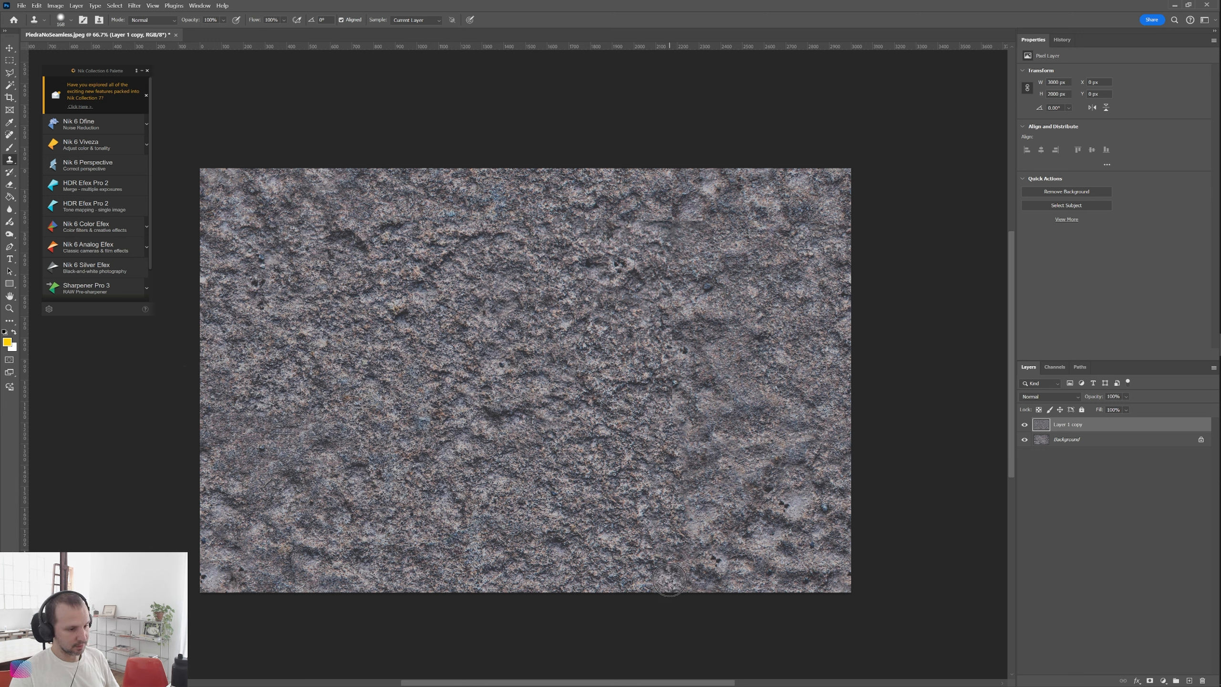
mouse_move(662, 412)
mouse_down()
mouse_move(663, 361)
mouse_move(477, 557)
mouse_move(408, 609)
mouse_up()
scroll(663, 362, up, 3)
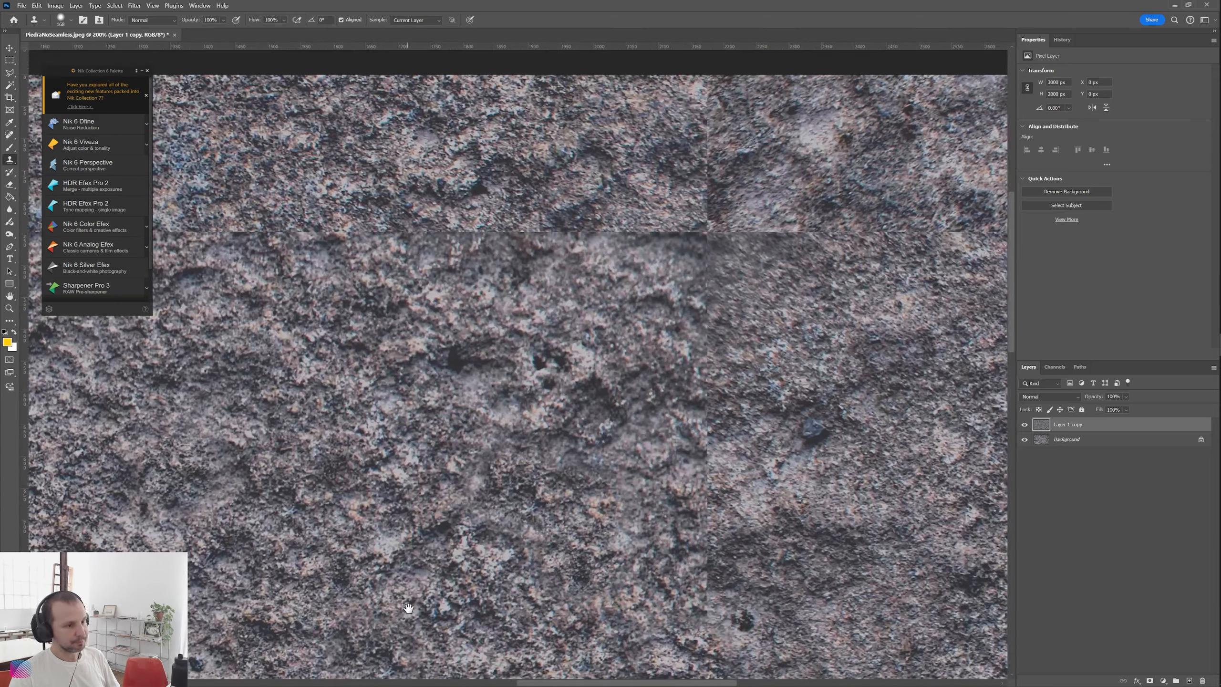
scroll(692, 264, up, 1)
drag(665, 283, 578, 397)
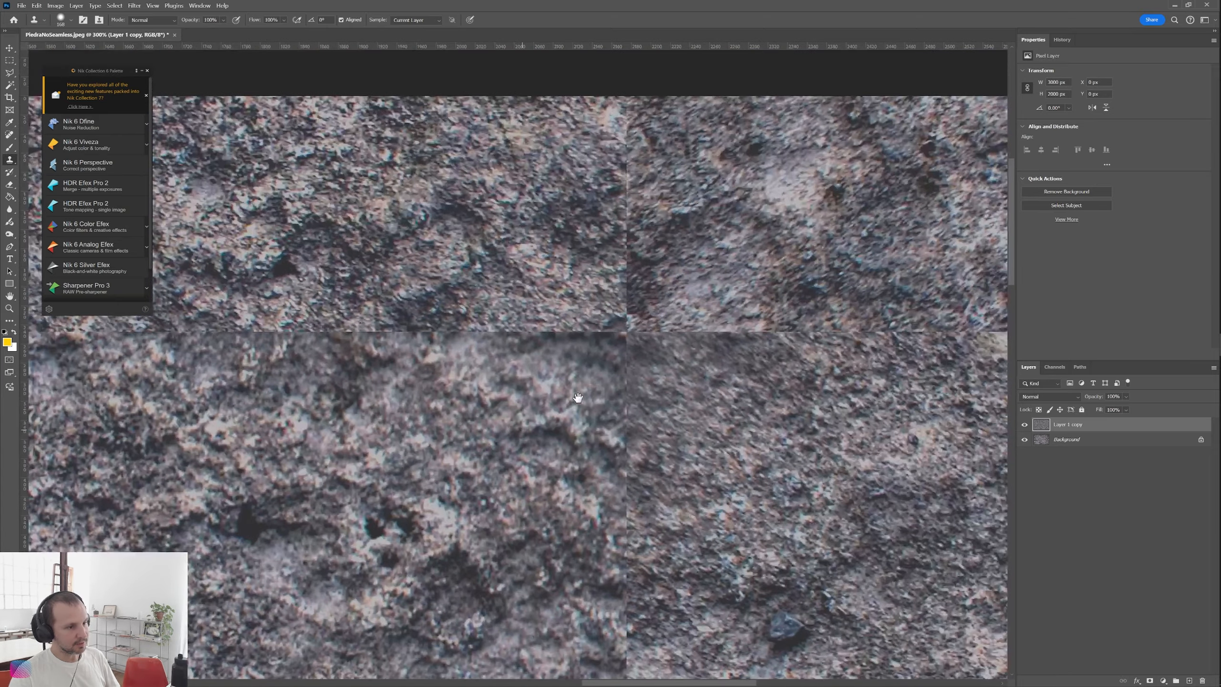
drag(637, 312, 638, 373)
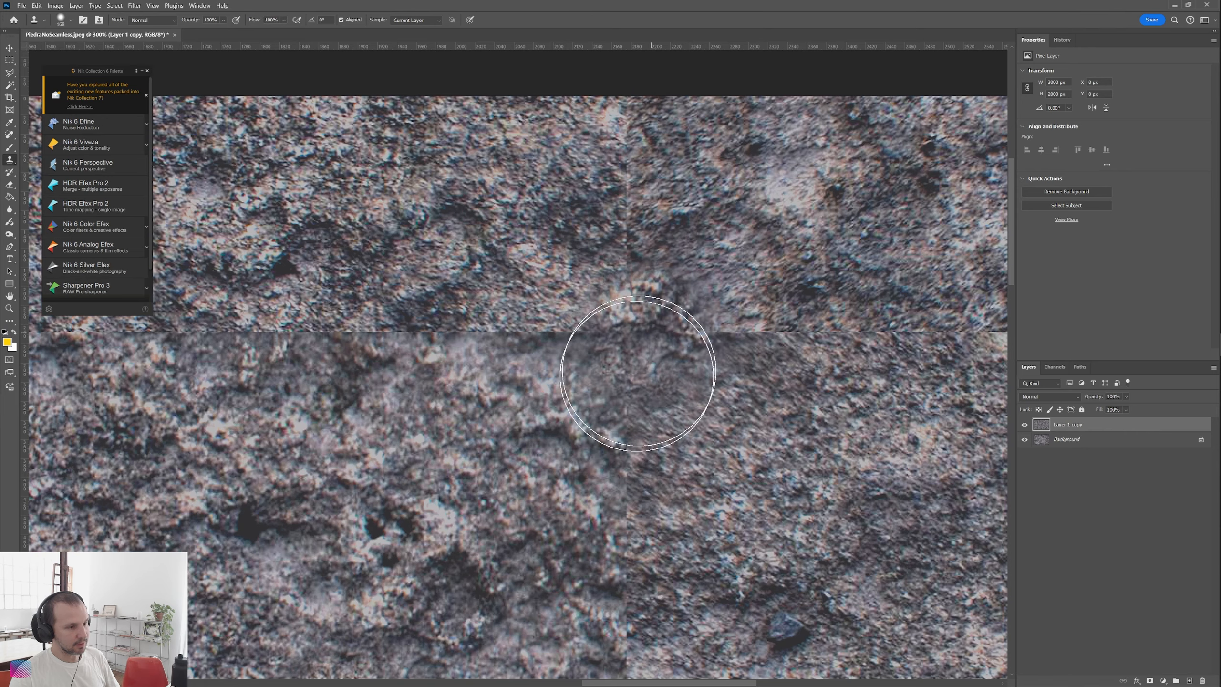
Blend the vertical seam just below the seam crossing with Clone Stamp strokes
scroll(569, 350, down, 4)
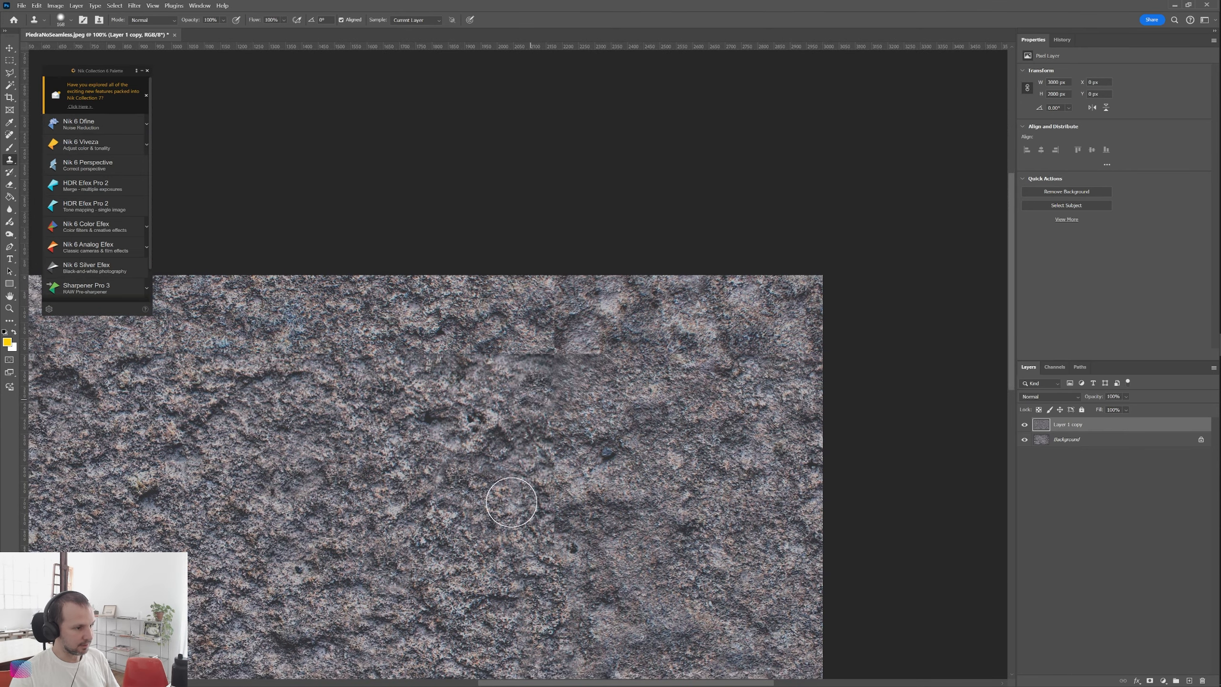
scroll(517, 365, up, 2)
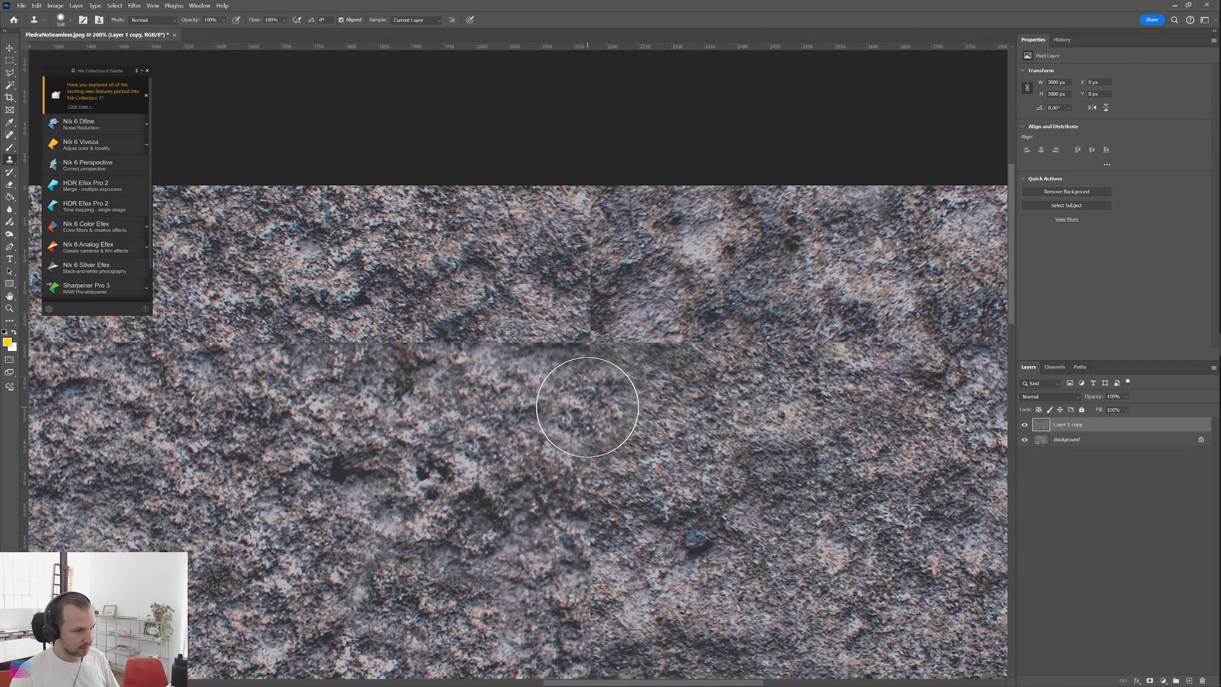
mouse_move(588, 407)
mouse_down()
mouse_move(564, 510)
mouse_move(597, 312)
mouse_move(618, 423)
mouse_up()
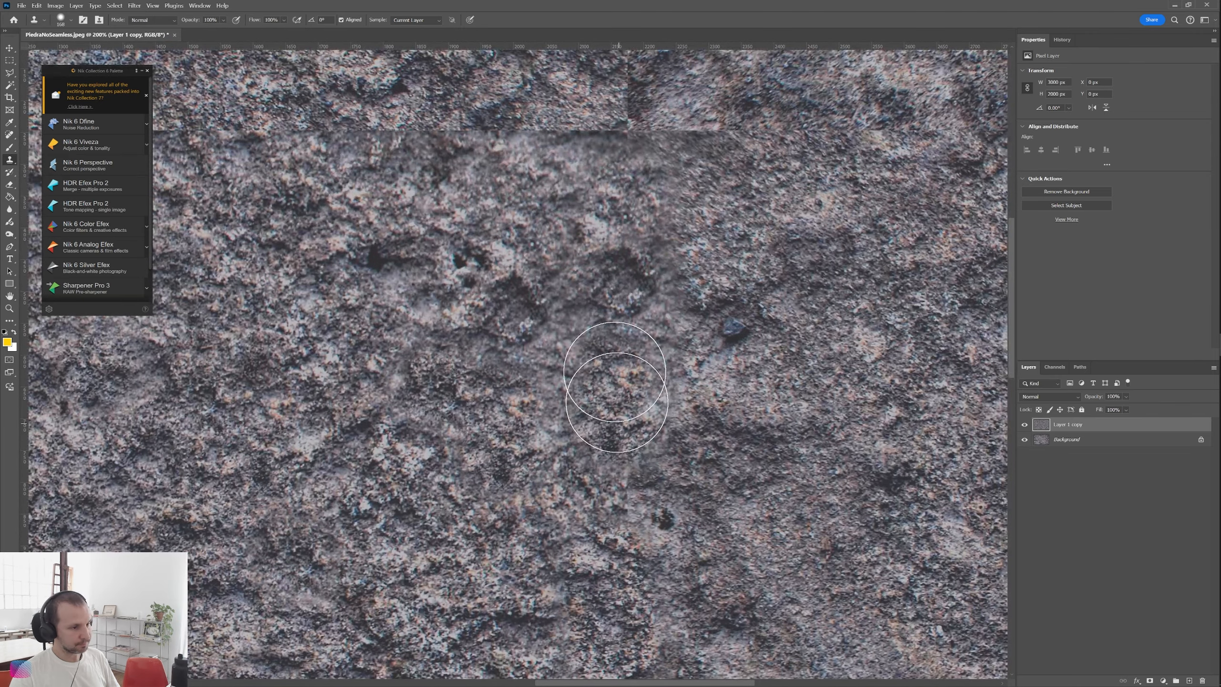
scroll(617, 403, down, 3)
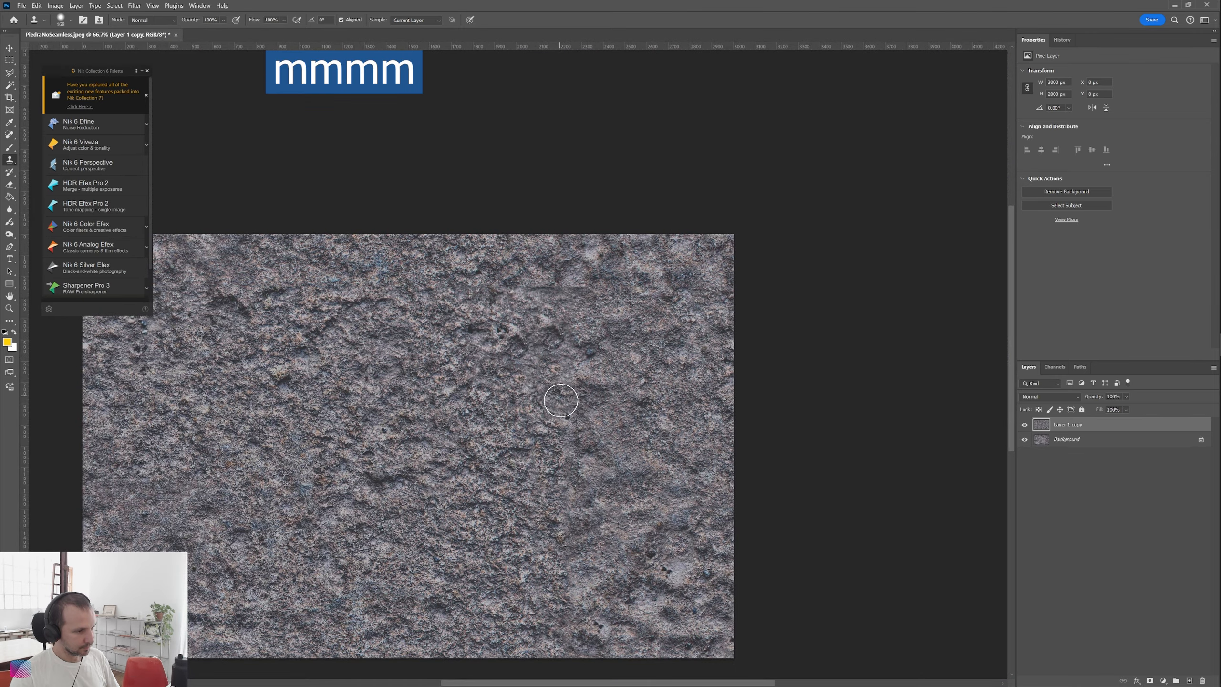
Reduce the Clone Stamp brush size and cover the horizontal seam on both sides of the crossing
key(ctrl+plus)
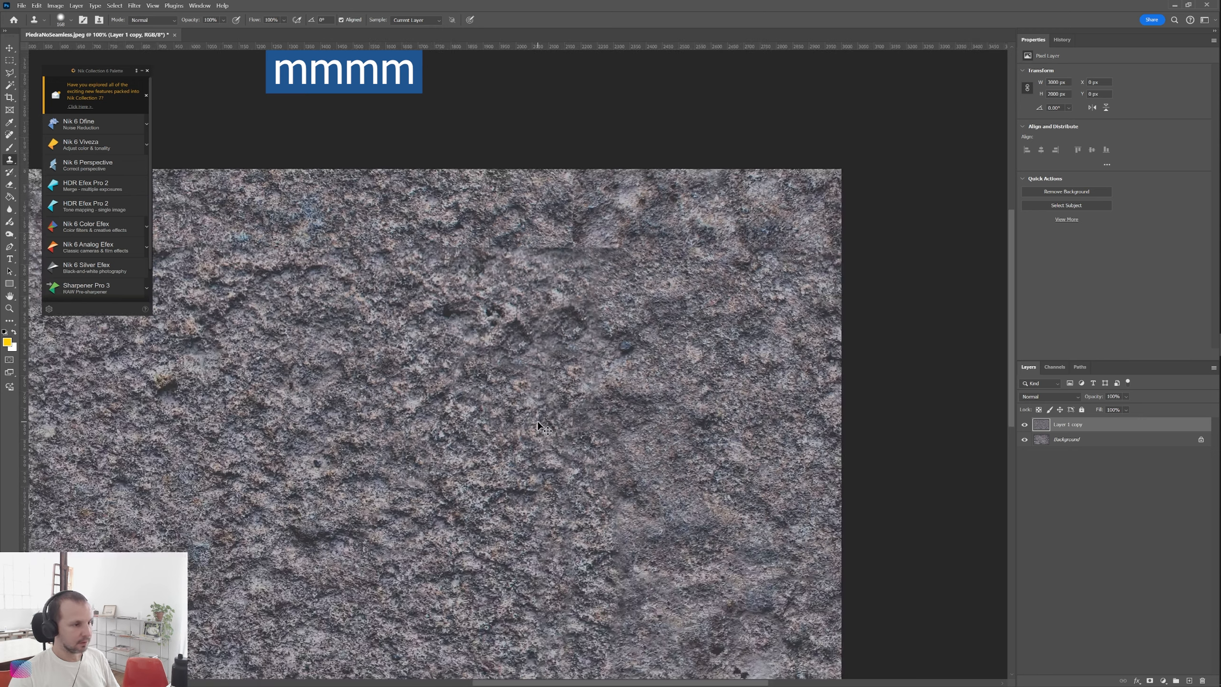
key(ctrl+plus)
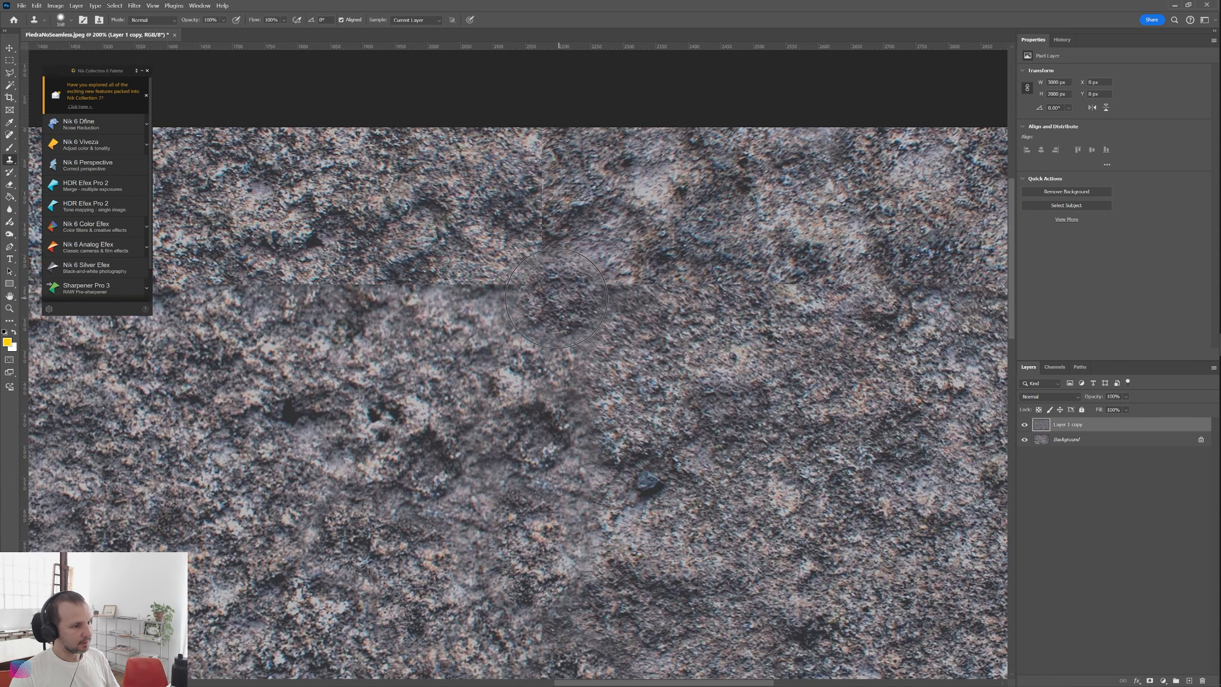
right_click(695, 382)
click(699, 415)
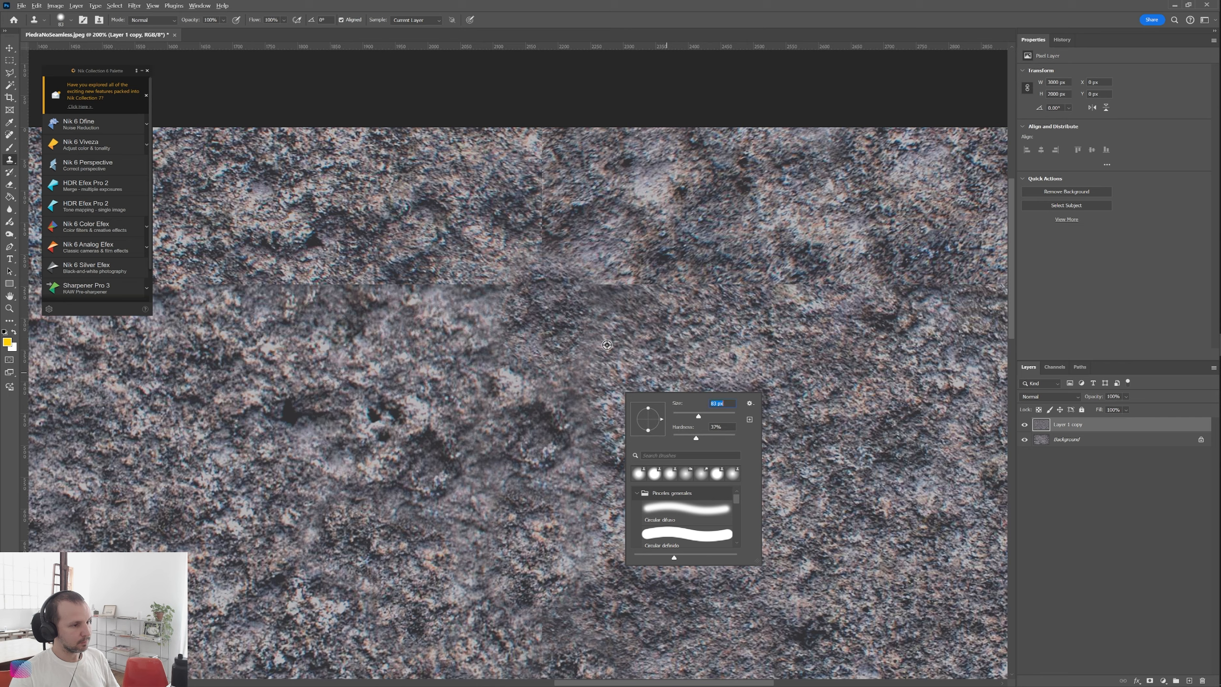
click(594, 290)
mouse_move(745, 318)
mouse_down()
mouse_move(494, 309)
mouse_move(790, 302)
mouse_up()
drag(318, 321, 593, 350)
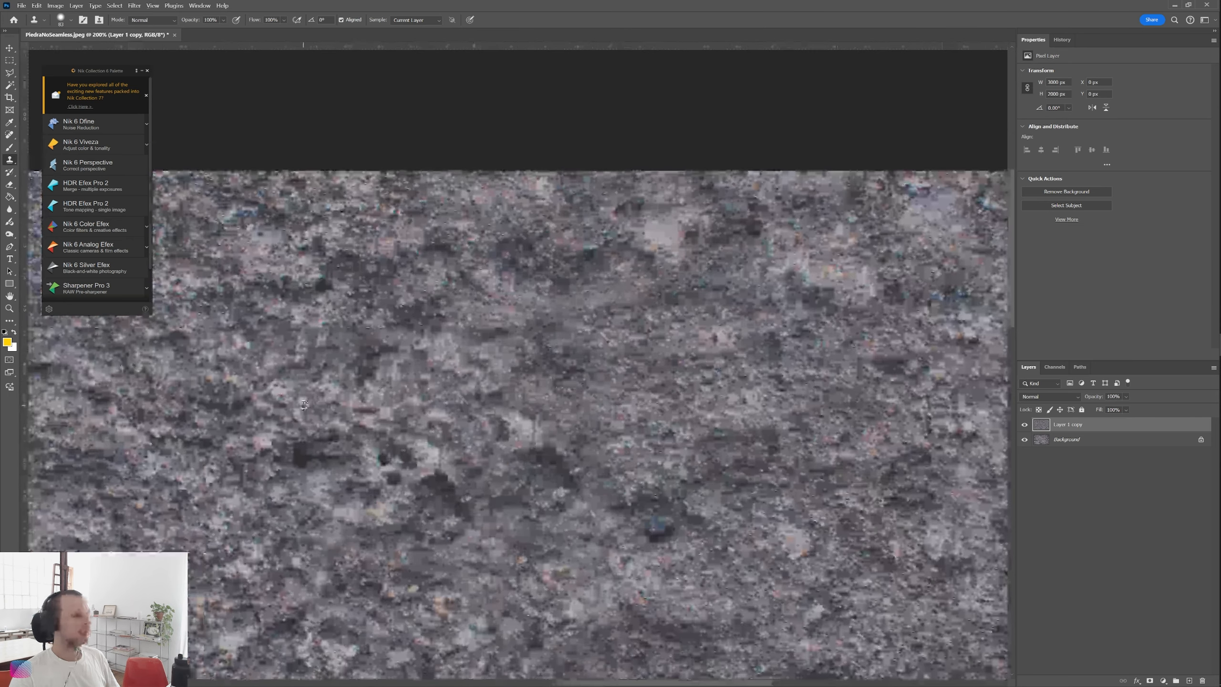
Clone over the vertical seam between the crossing and the texture's top edge, and cancel the Levels adjustment
mouse_move(551, 284)
mouse_down()
mouse_move(561, 203)
mouse_move(565, 220)
mouse_move(558, 166)
mouse_up()
alt+click(581, 272)
key(ctrl+l)
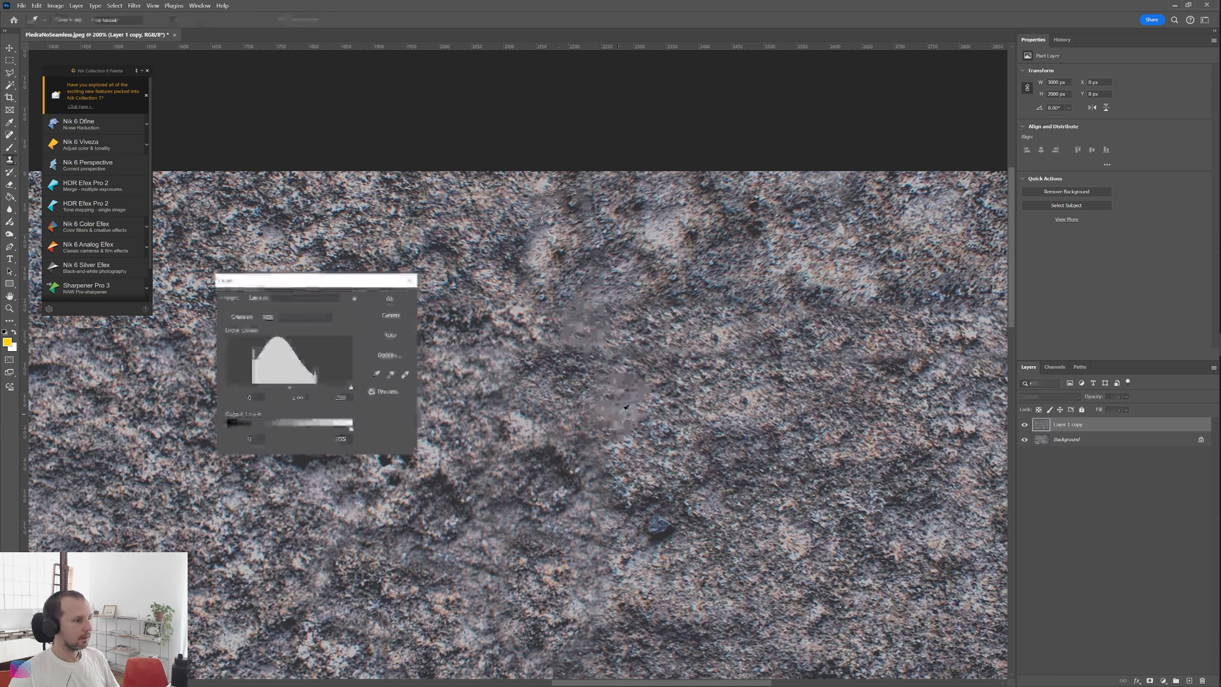
click(383, 316)
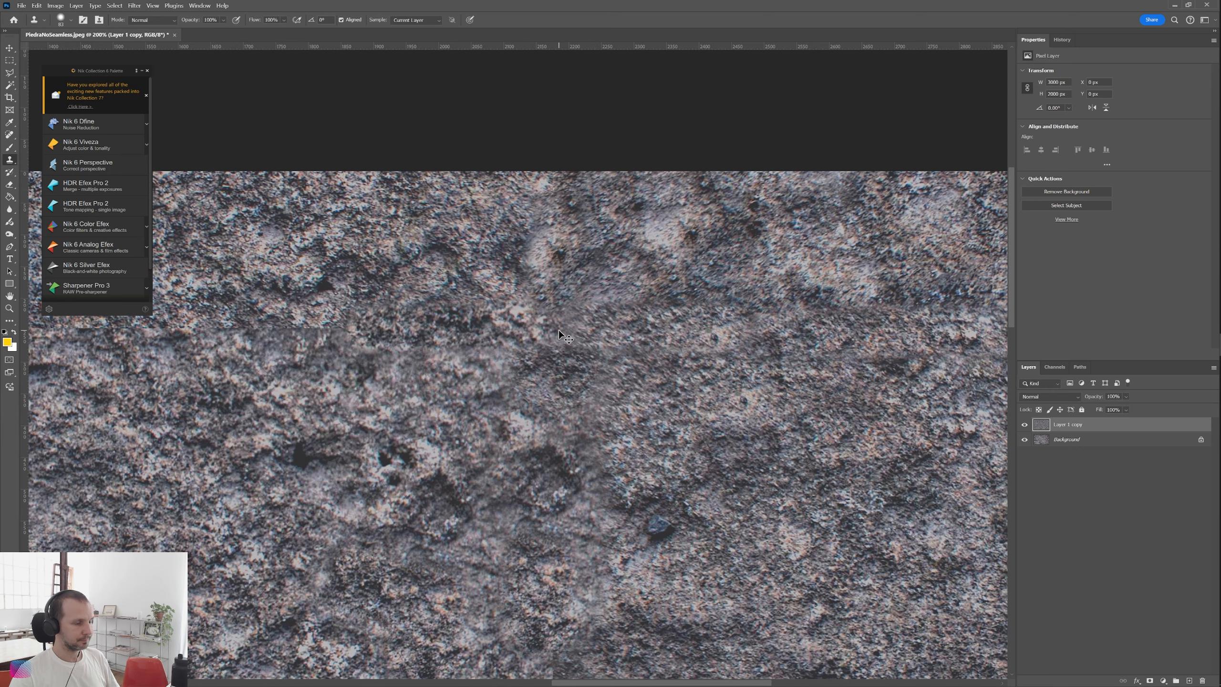
Heal the remaining horizontal seam across the texture's left part with the Spot Healing Brush
key(ctrl+minus)
key(ctrl+minus)
drag(443, 391, 531, 369)
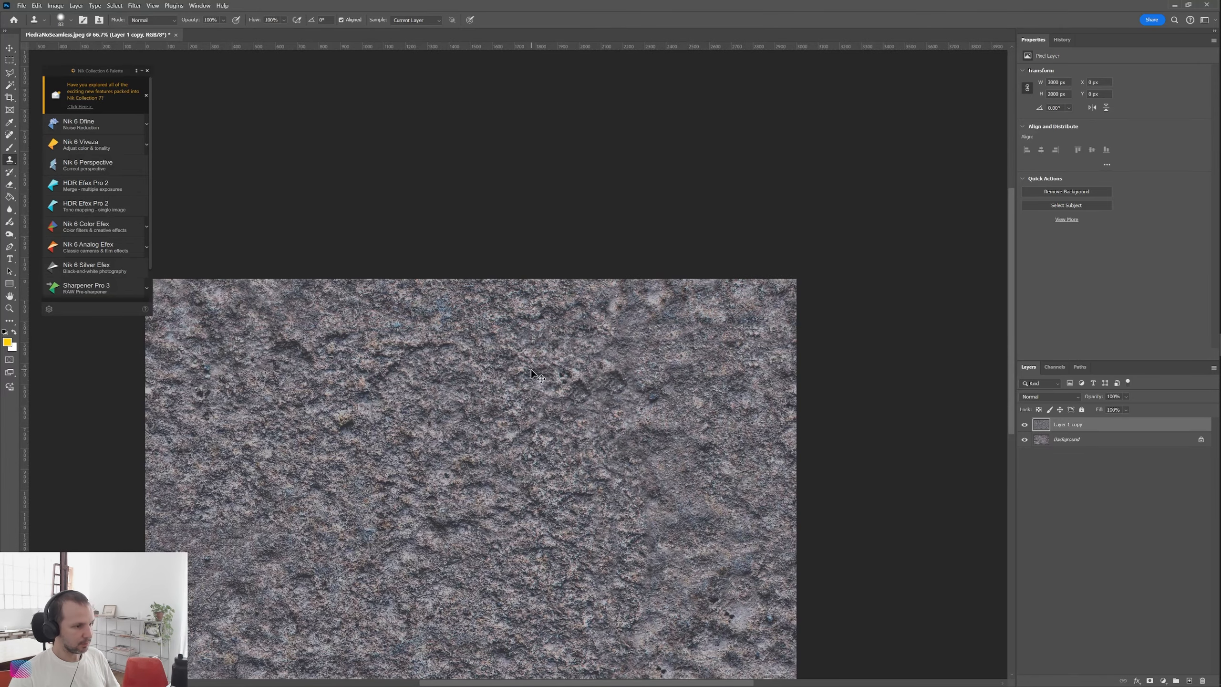
key(ctrl+plus)
key(ctrl+plus)
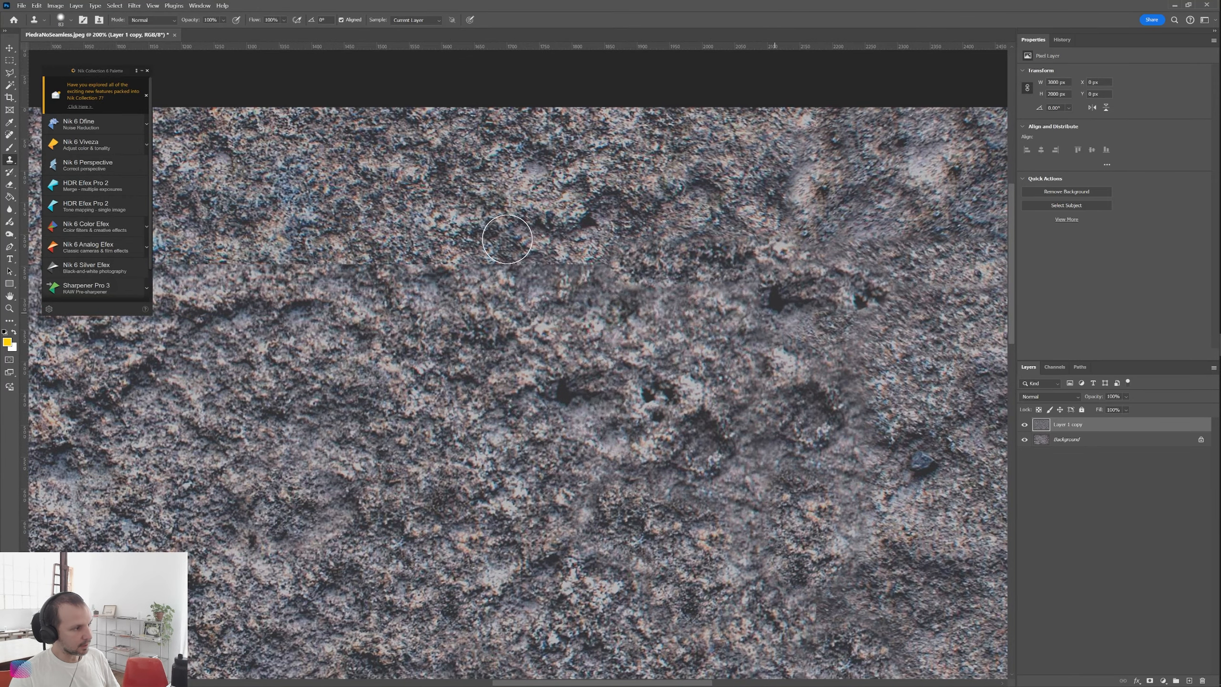
click(8, 135)
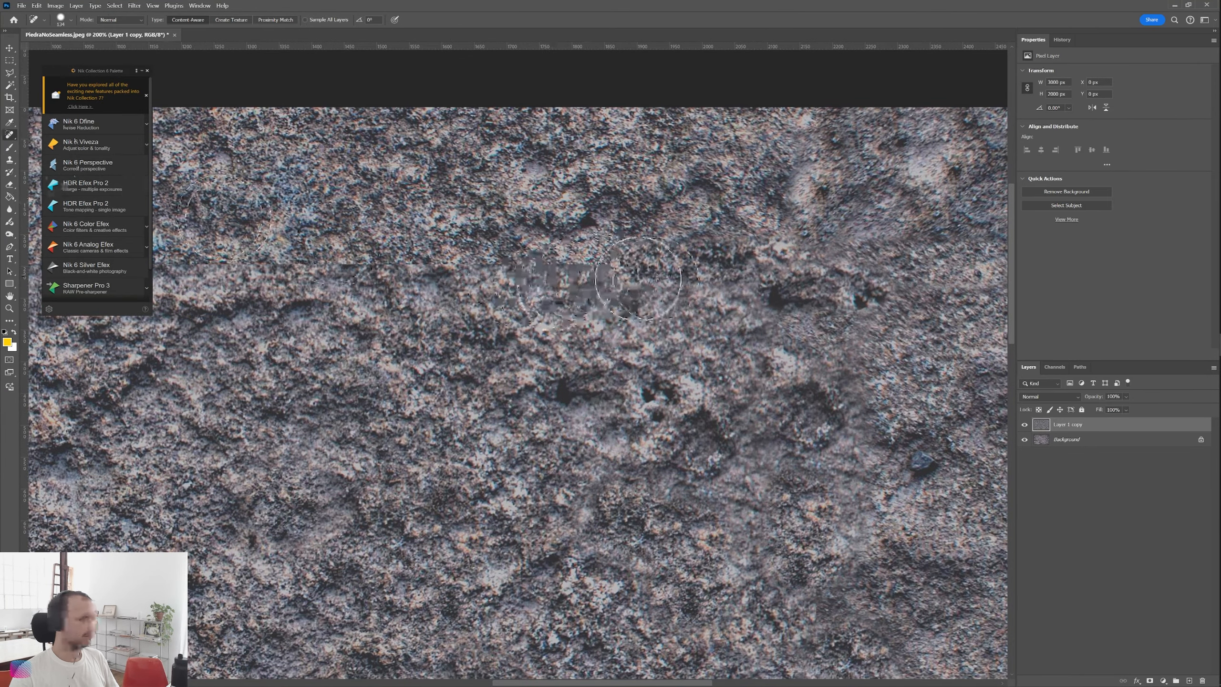
drag(660, 278, 498, 284)
mouse_move(391, 357)
mouse_down()
mouse_move(548, 328)
mouse_move(638, 282)
mouse_move(450, 294)
mouse_move(408, 320)
mouse_move(517, 316)
mouse_up()
key(ctrl+minus)
drag(635, 279, 176, 268)
drag(630, 399, 610, 393)
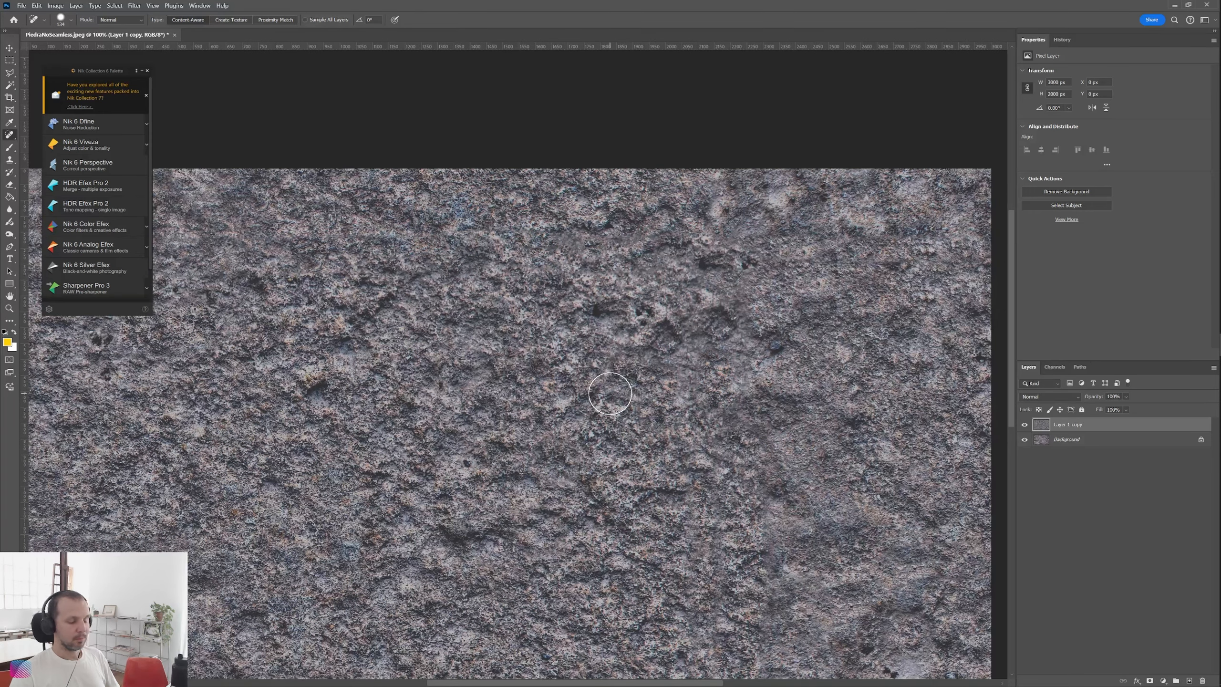
key(ctrl+minus)
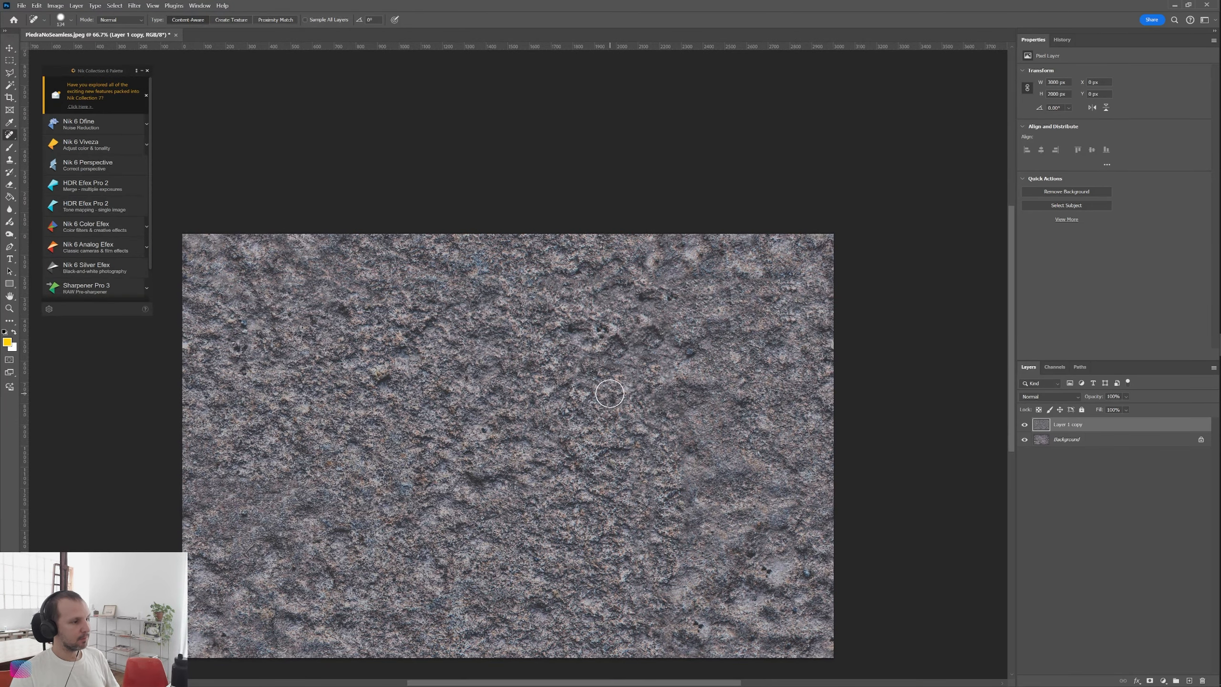
Apply the Offset filter again with -825 pixels horizontally, -1753 pixels vertically and Wrap Around
click(134, 6)
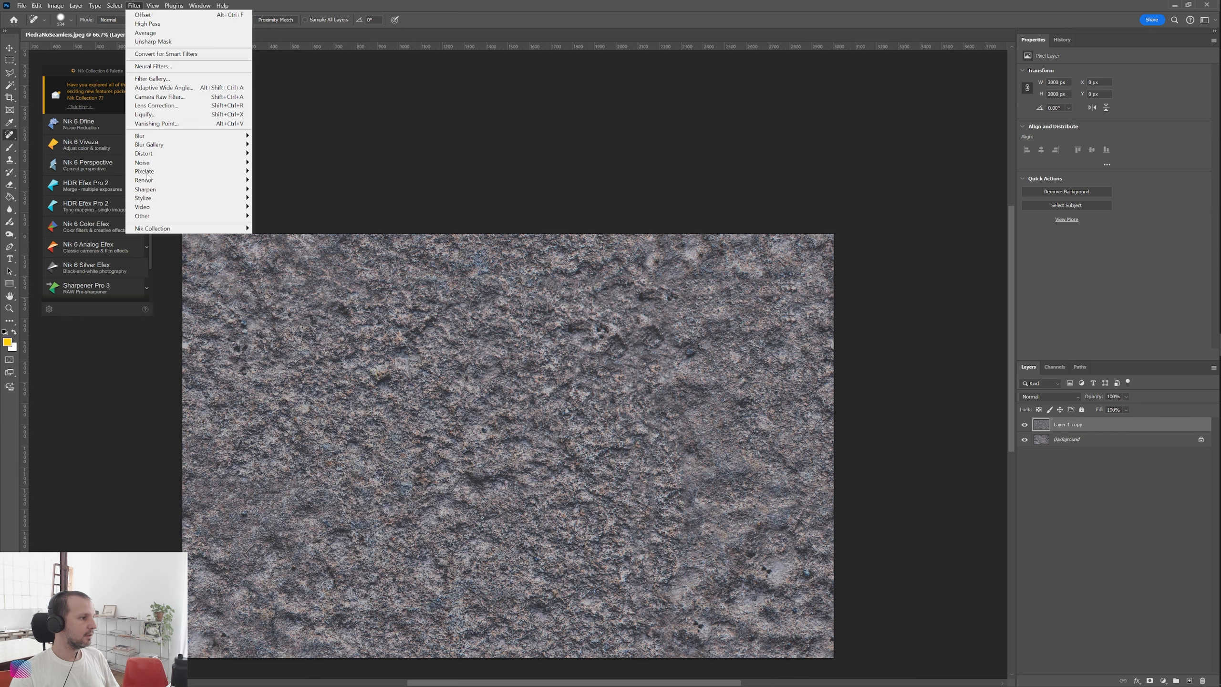
mouse_move(143, 218)
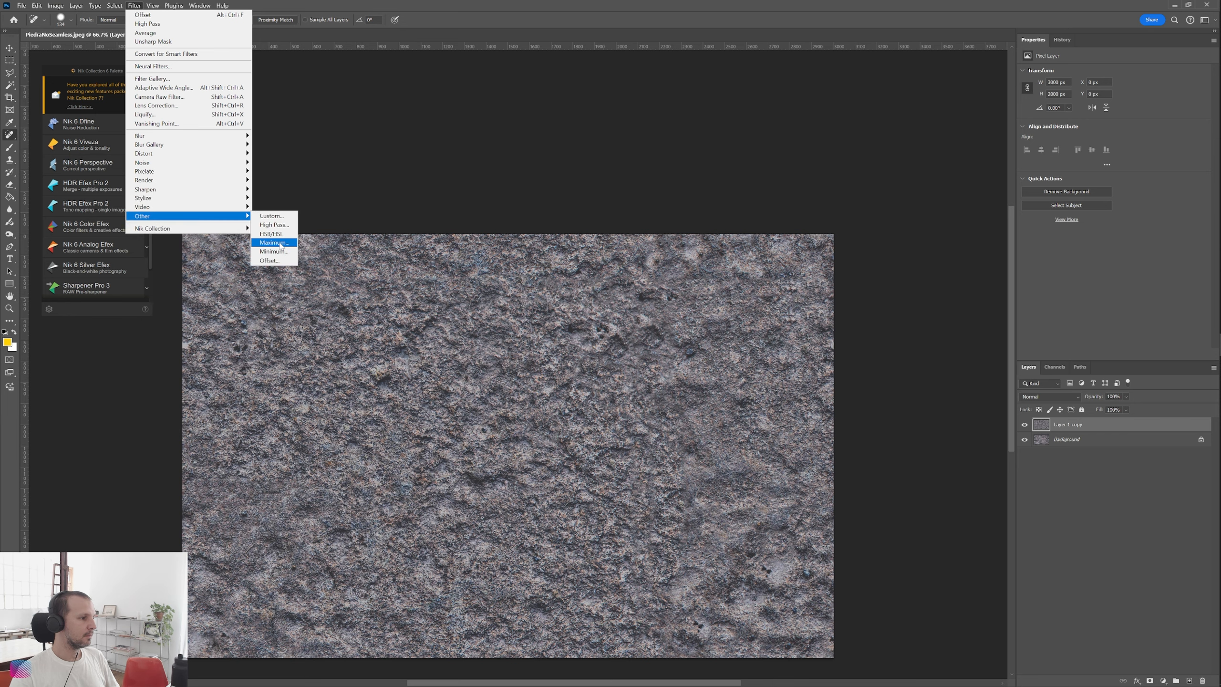
click(275, 261)
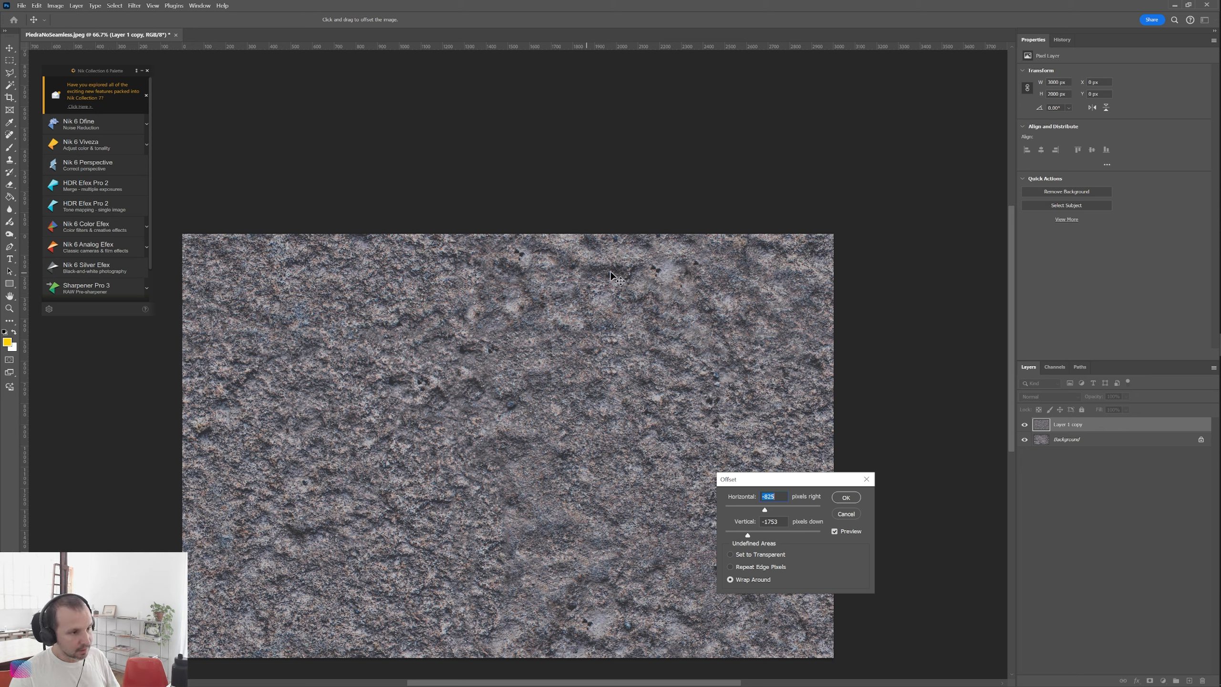
click(847, 497)
Clone plain stone over the dark pits and pale patch near the texture's upper edge with the Clone Stamp
key(j)
key(ctrl+plus)
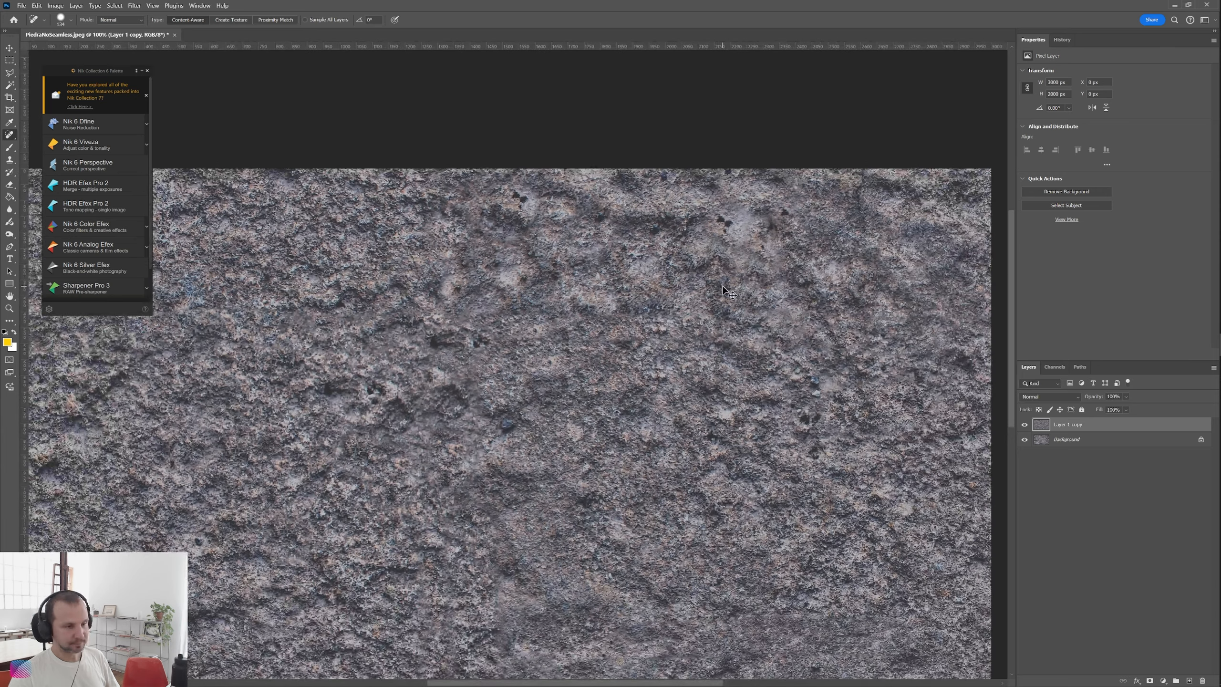
key(ctrl+plus)
alt+click(732, 306)
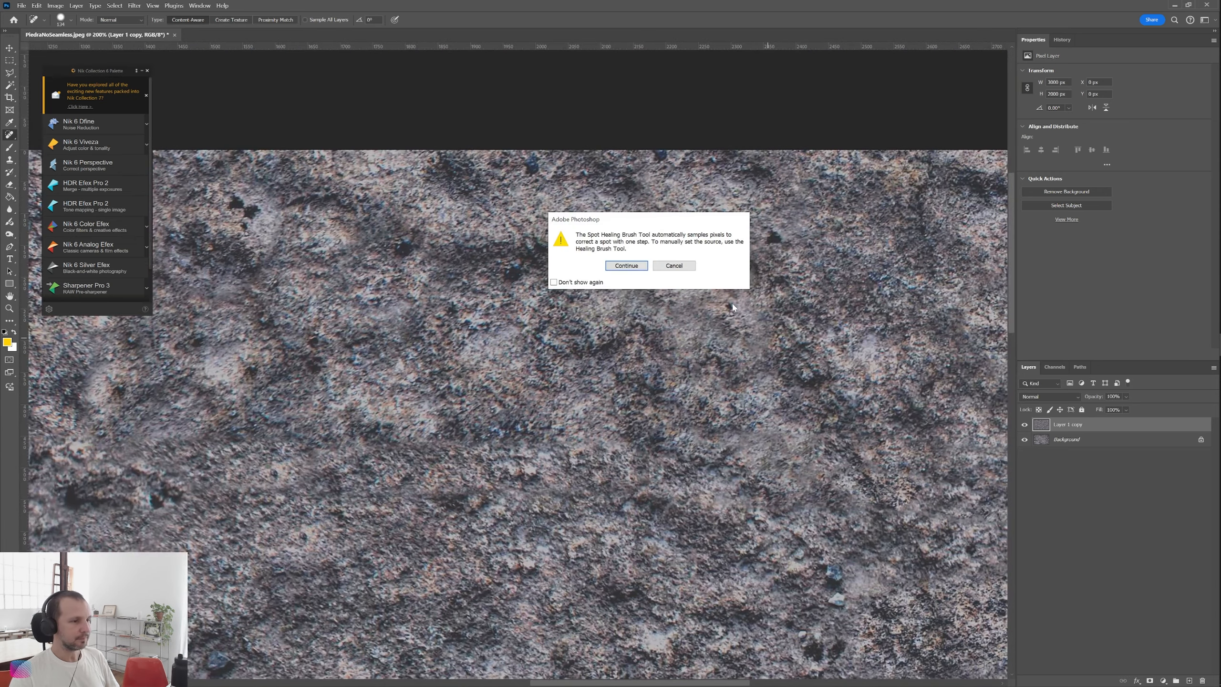
click(675, 266)
click(9, 159)
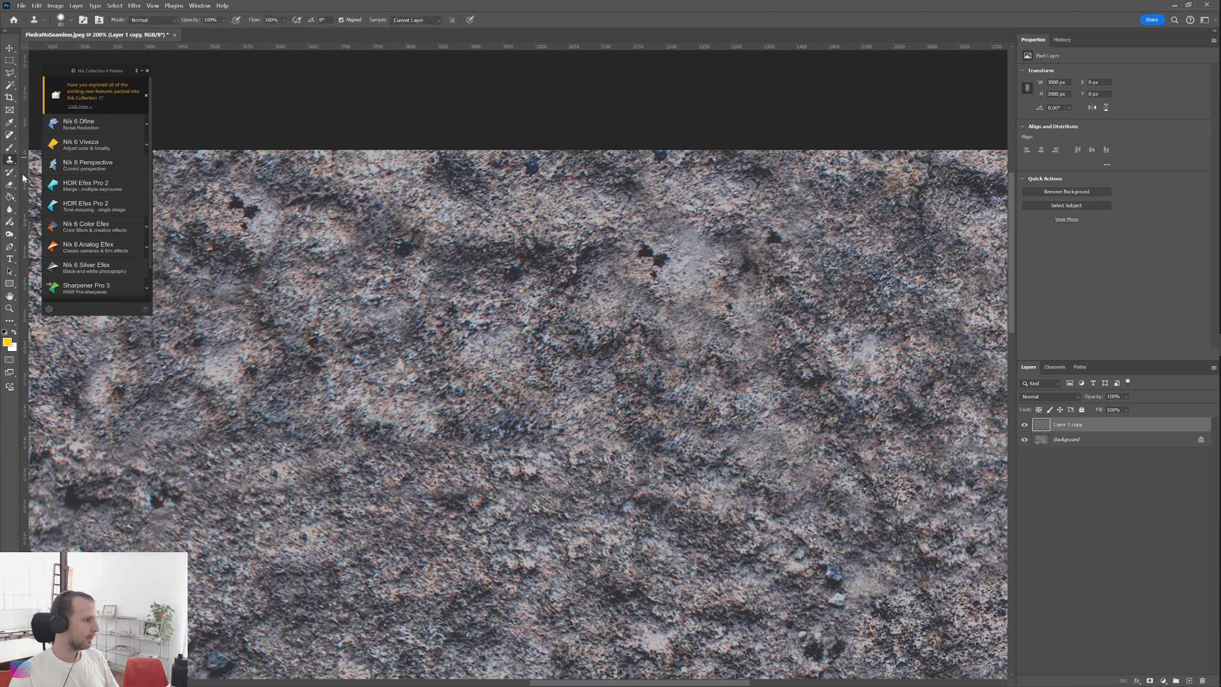
alt+click(811, 329)
mouse_move(650, 261)
mouse_down()
mouse_move(635, 260)
mouse_move(726, 276)
mouse_move(639, 254)
mouse_move(594, 277)
mouse_move(560, 254)
mouse_move(486, 263)
mouse_move(562, 340)
mouse_up()
key(ctrl+minus)
key(ctrl+minus)
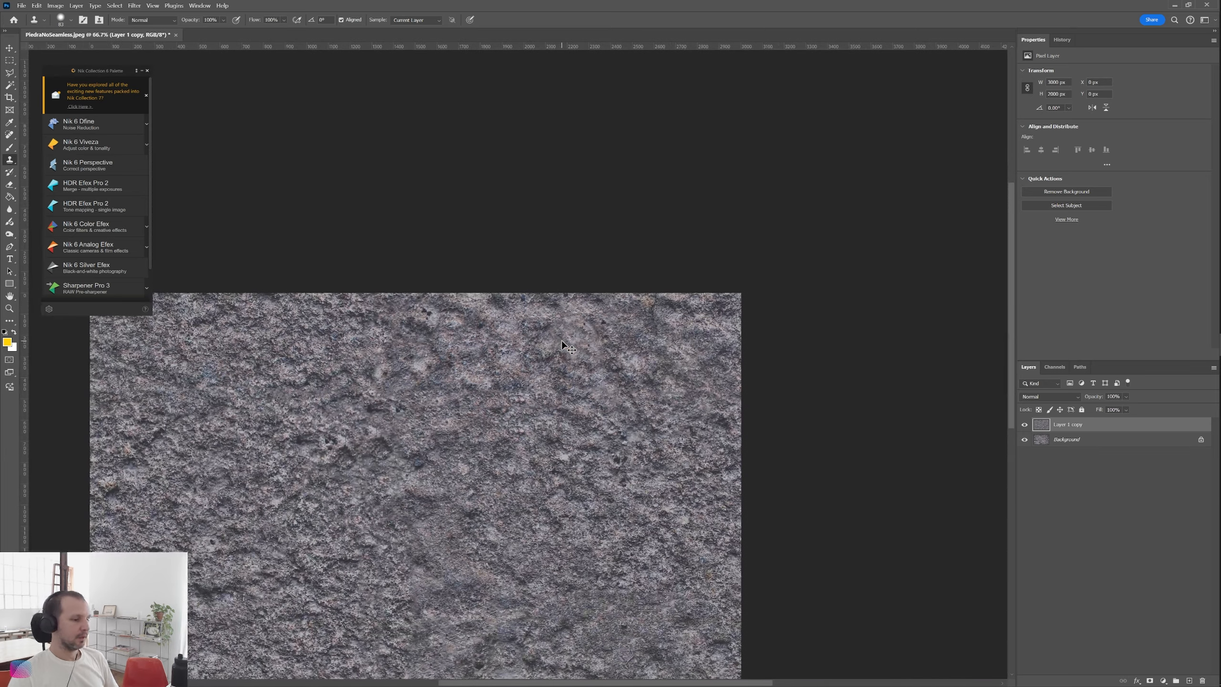
key(ctrl+minus)
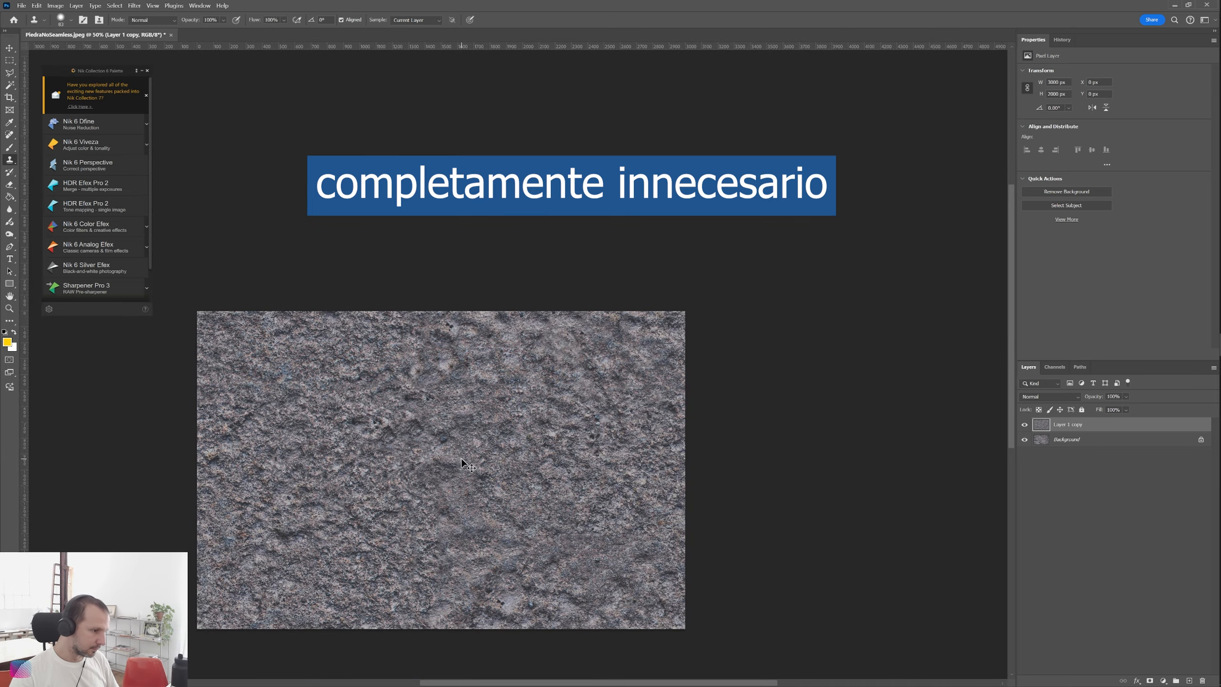
key(ctrl+plus)
drag(366, 463, 456, 327)
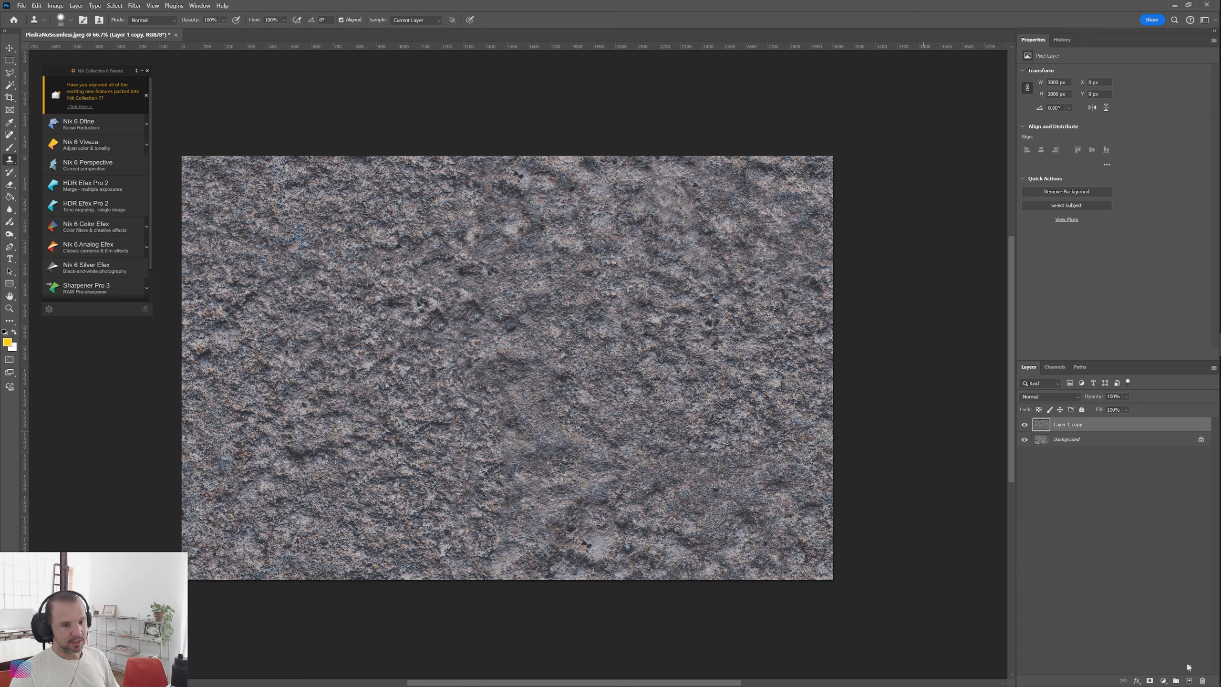
Add a Curves adjustment layer above Layer 1 copy and slightly raise its midtones, leaving the white point at input 255
click(1165, 681)
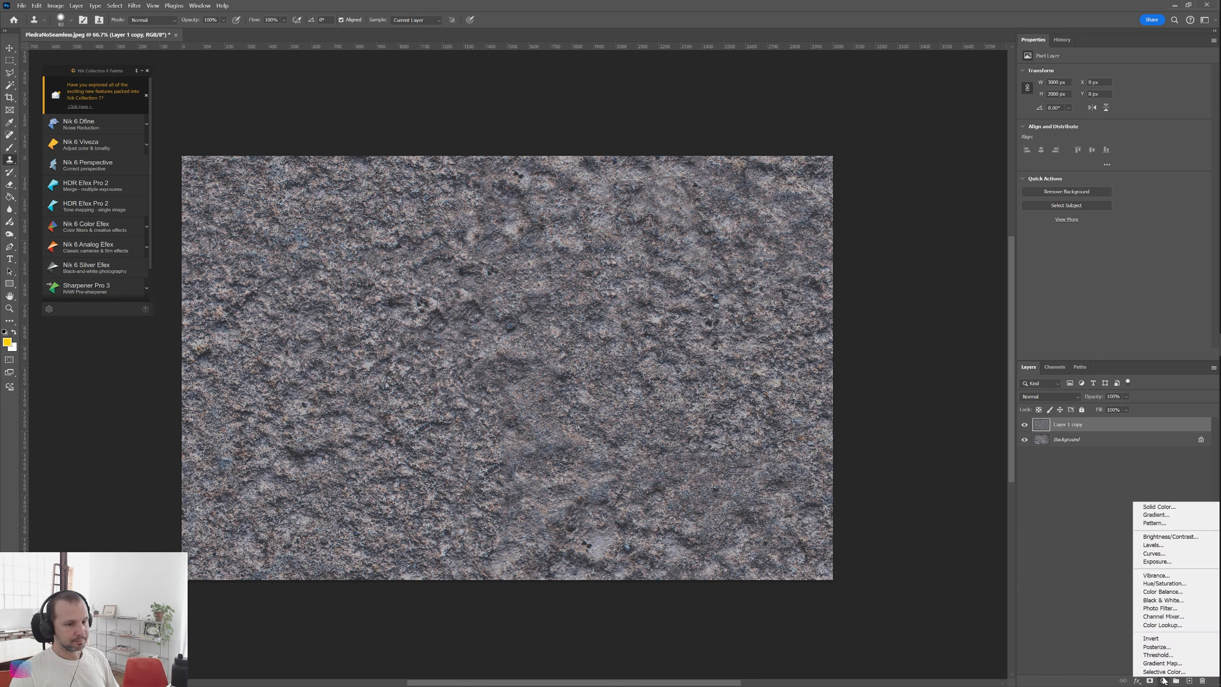
click(1150, 554)
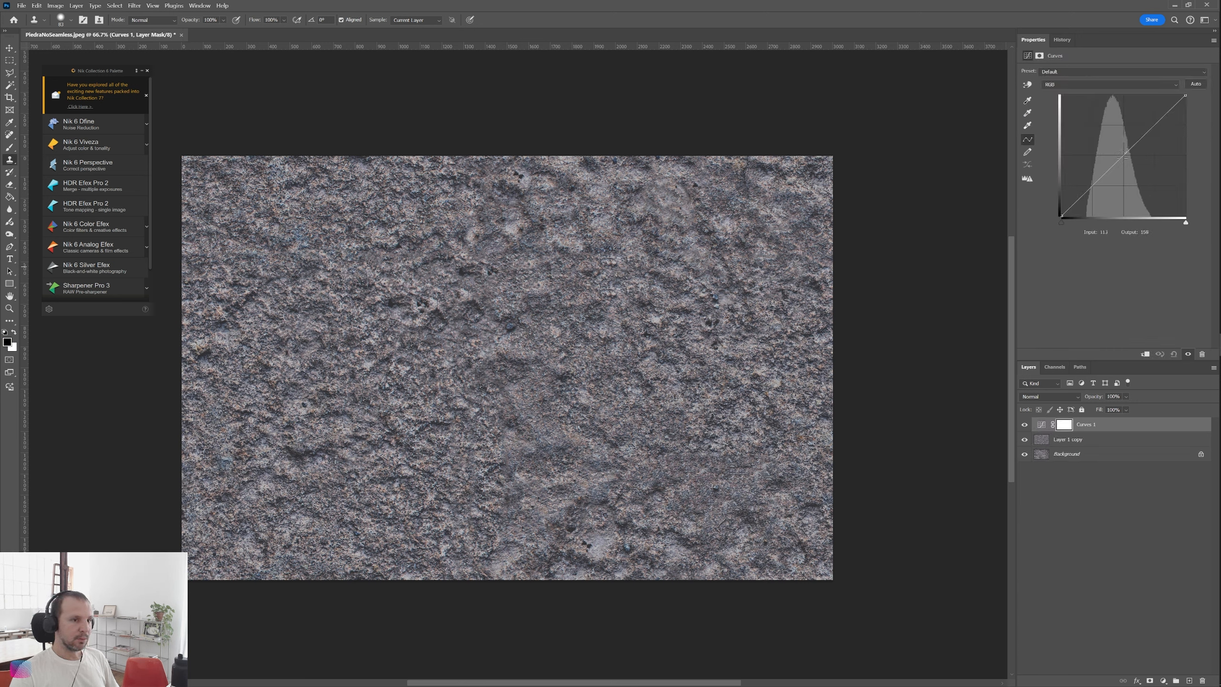
mouse_move(1119, 161)
mouse_down()
mouse_move(1113, 144)
mouse_move(1106, 165)
mouse_up()
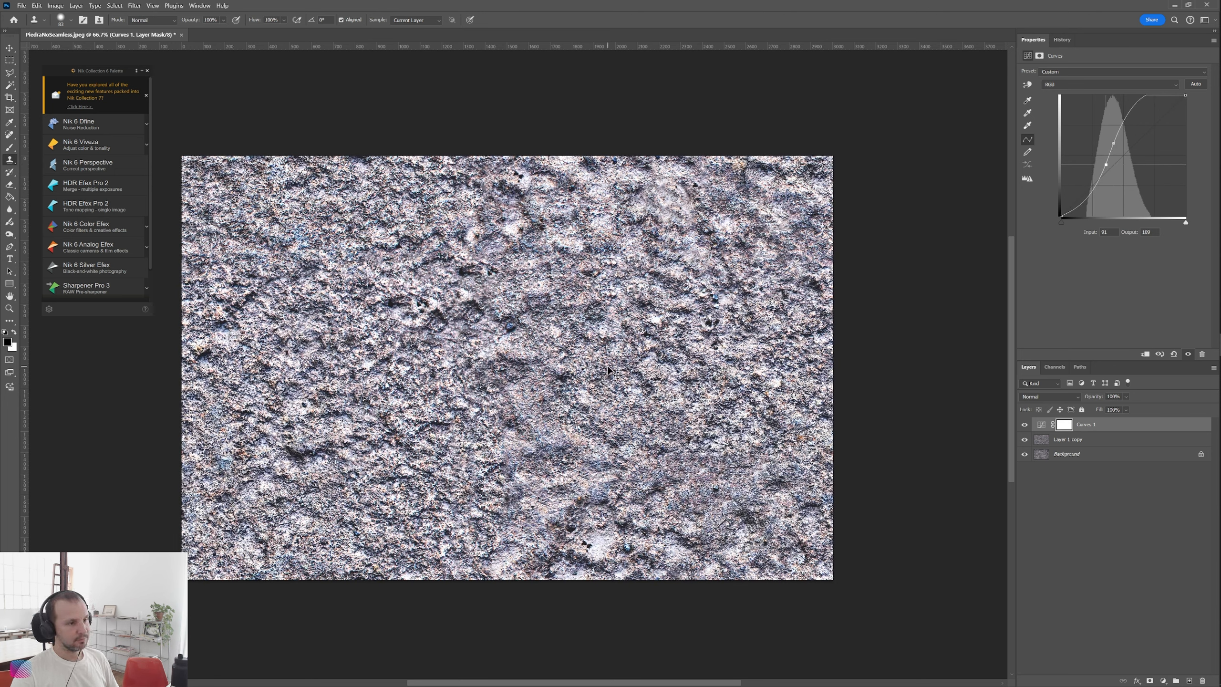
key(ctrl+z)
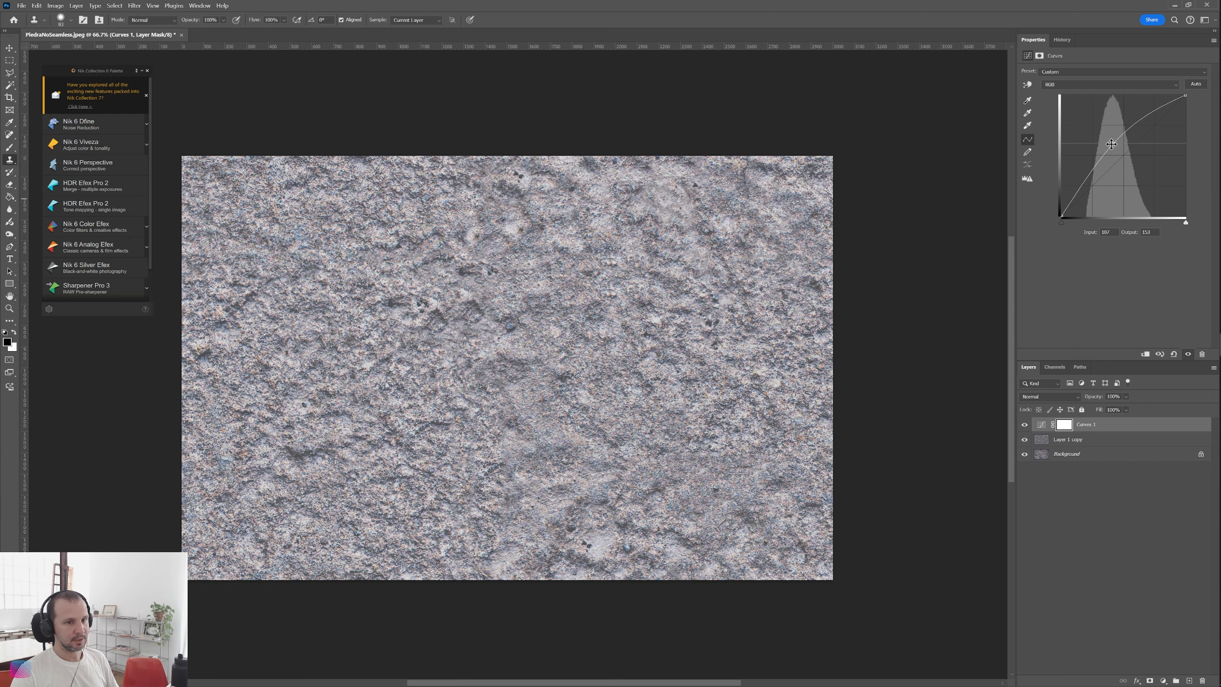
drag(1111, 144, 1114, 154)
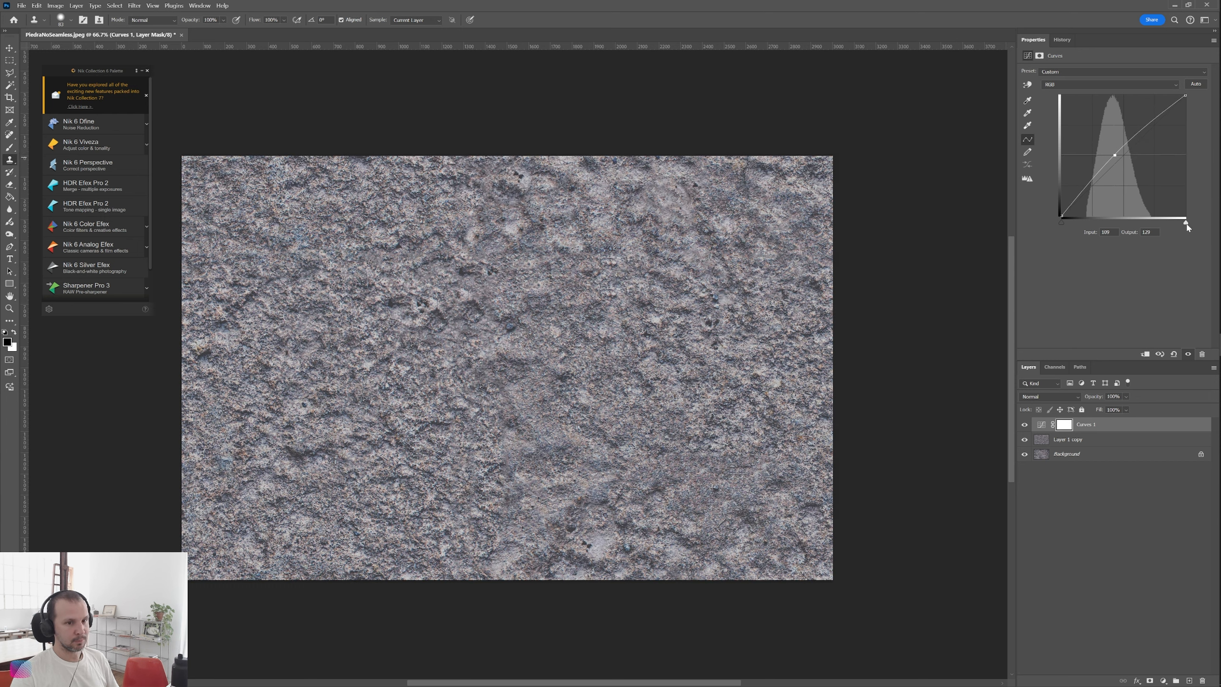
drag(1185, 225, 1162, 225)
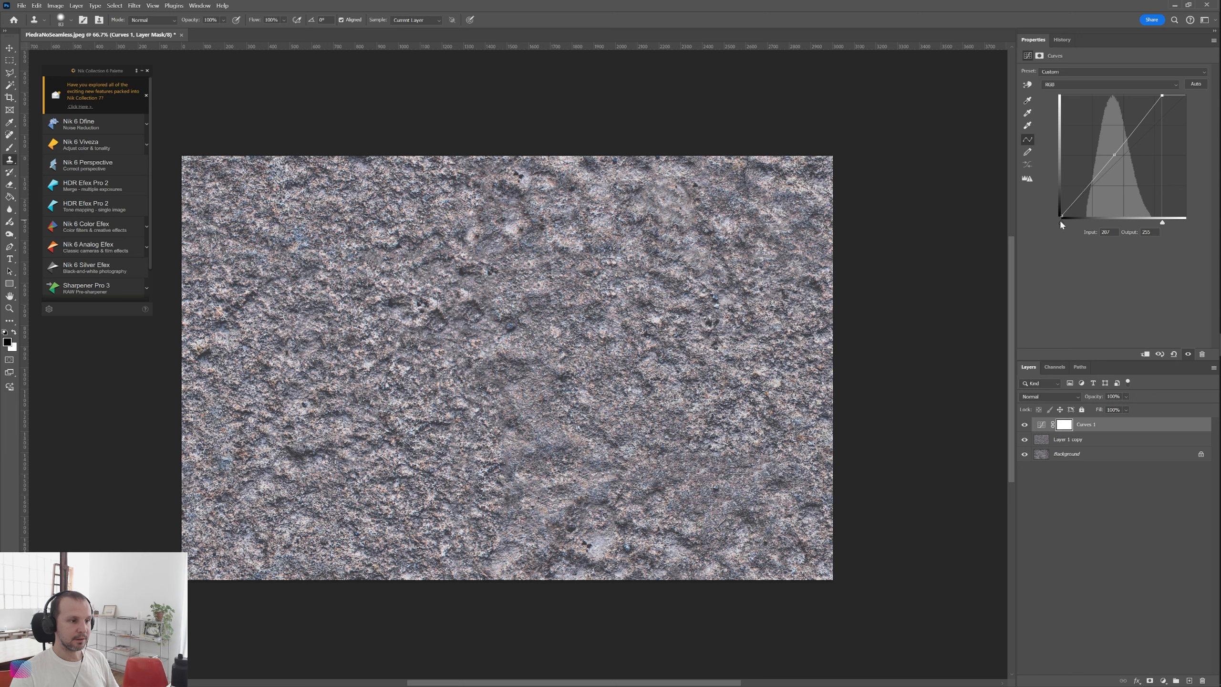
drag(1162, 222, 1187, 225)
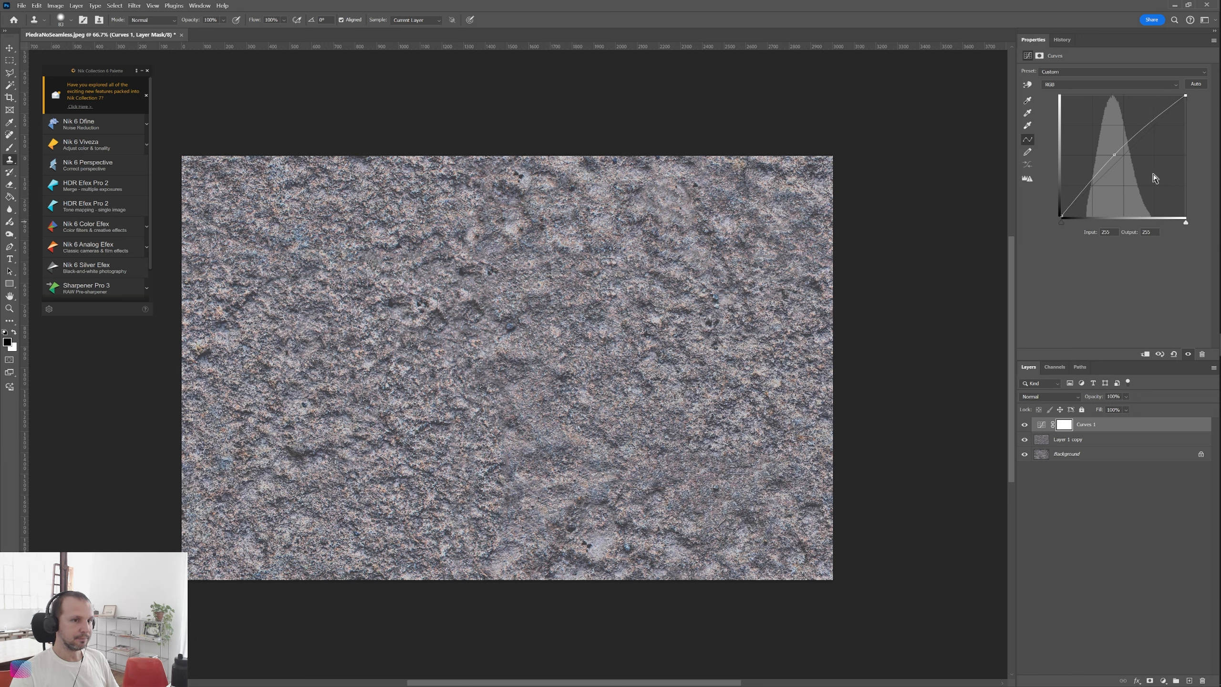
Delete the existing Curves adjustment layer and add a fresh one above Layer 1 copy
drag(1039, 426, 1202, 680)
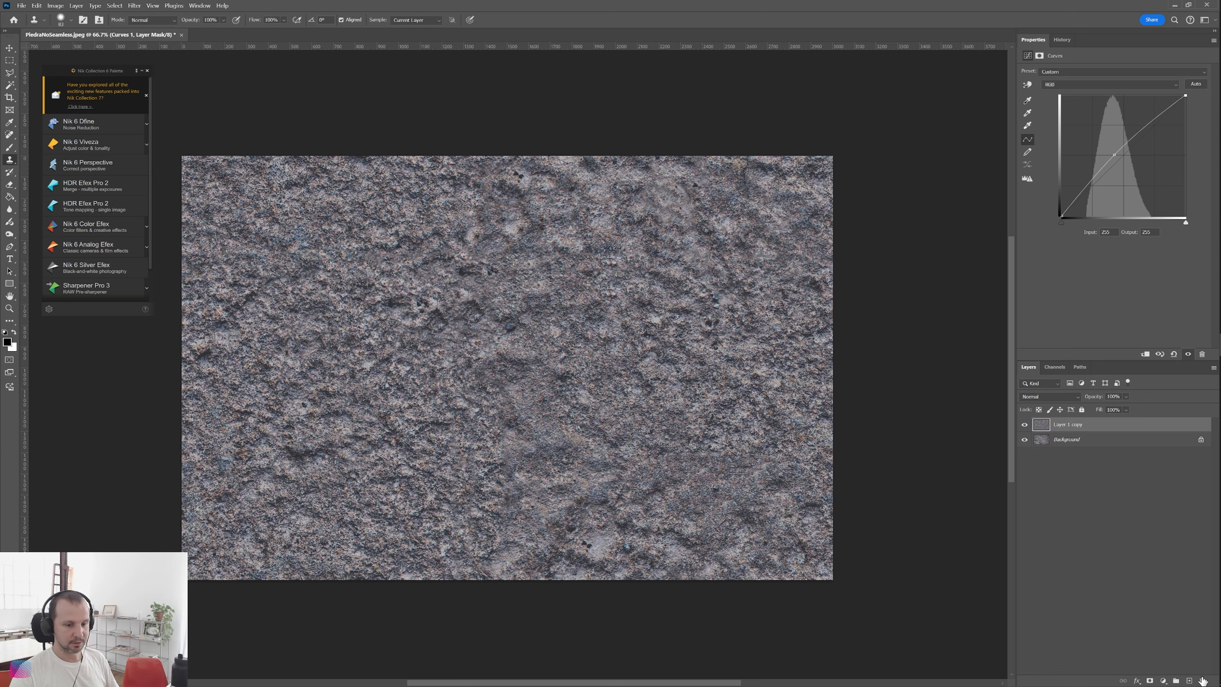
click(1163, 680)
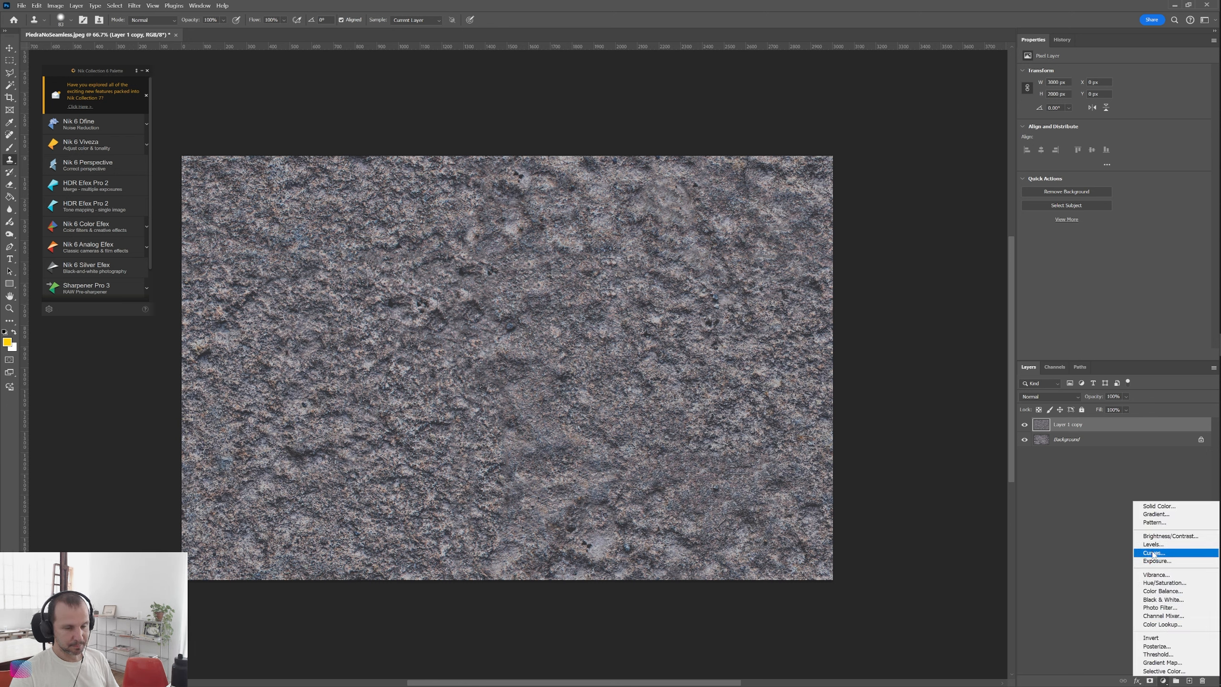
click(1154, 553)
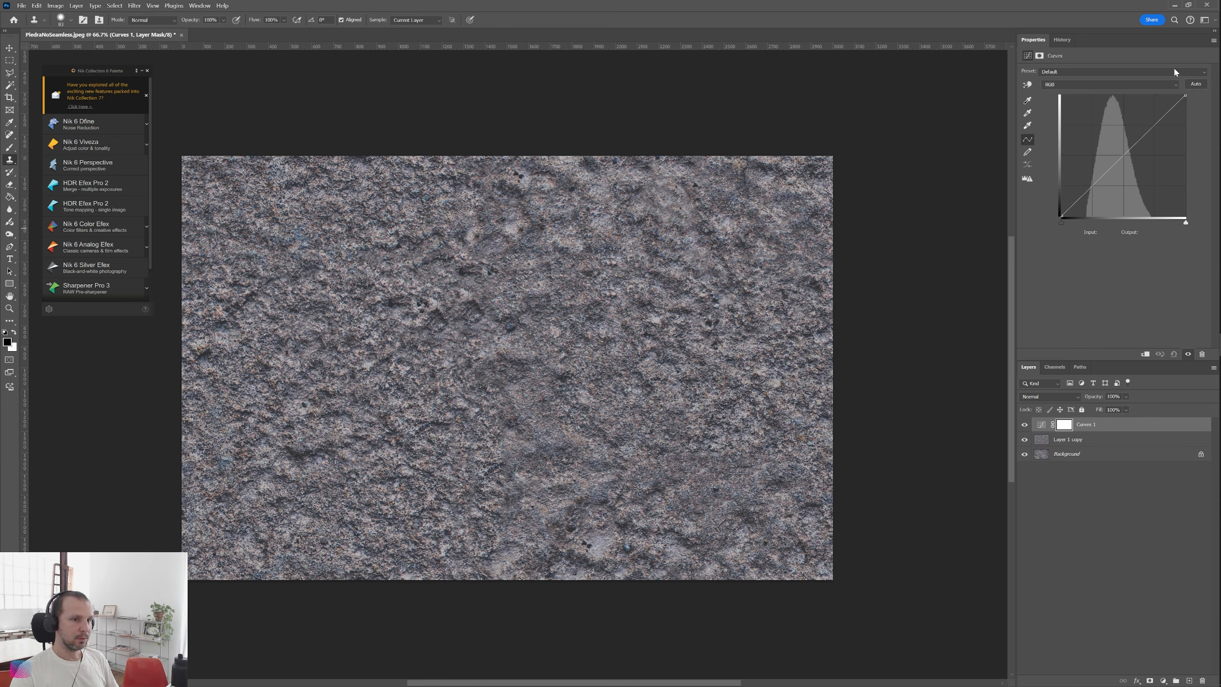
Set the curve's black point output to 22, its white point to input 231 and output 228, and slightly raise the midtones
drag(1186, 96, 1192, 110)
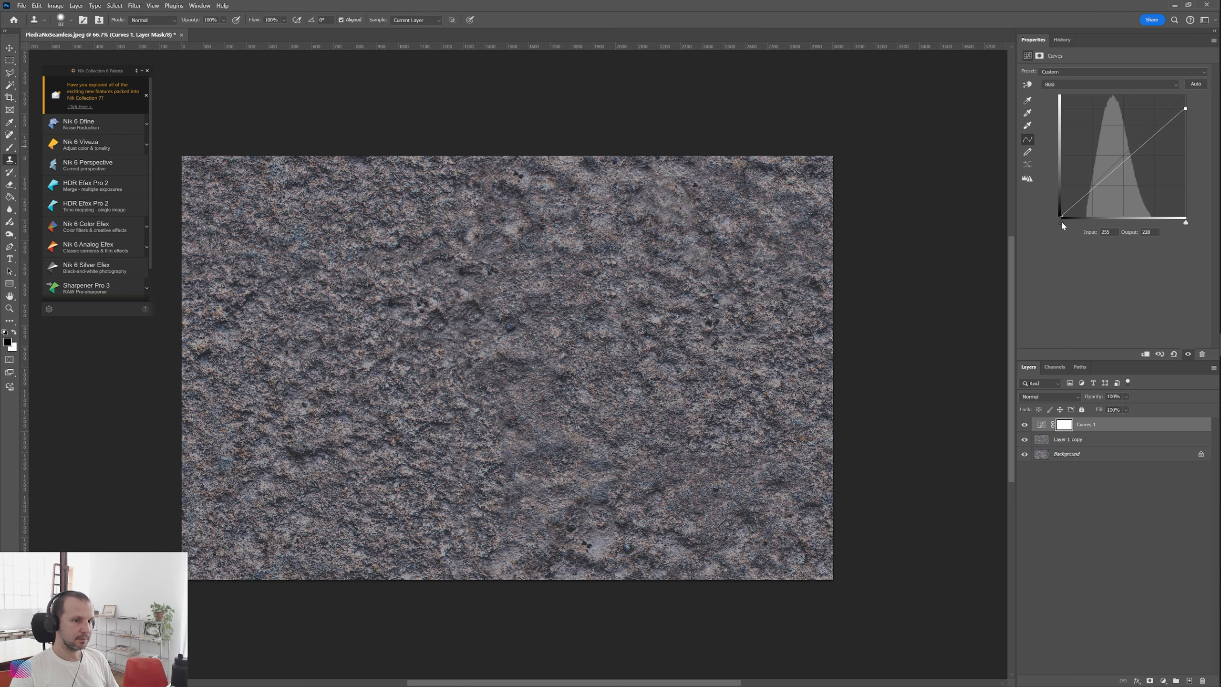
drag(1061, 218, 1061, 206)
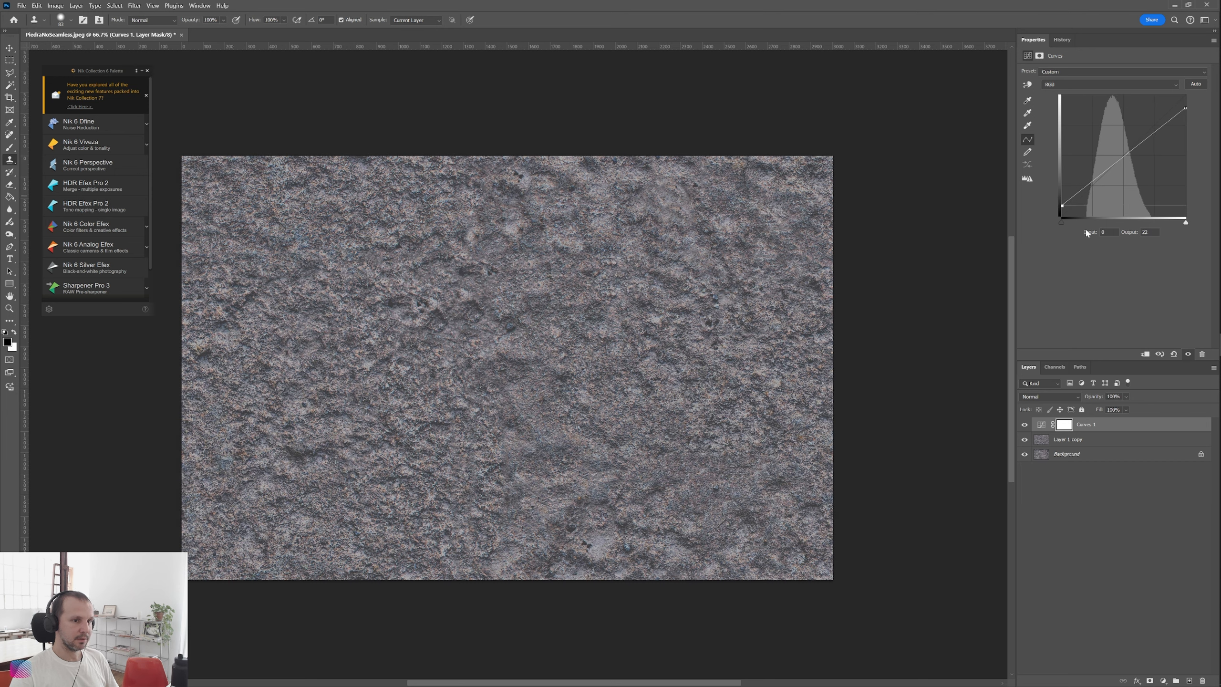
drag(1183, 225, 1176, 226)
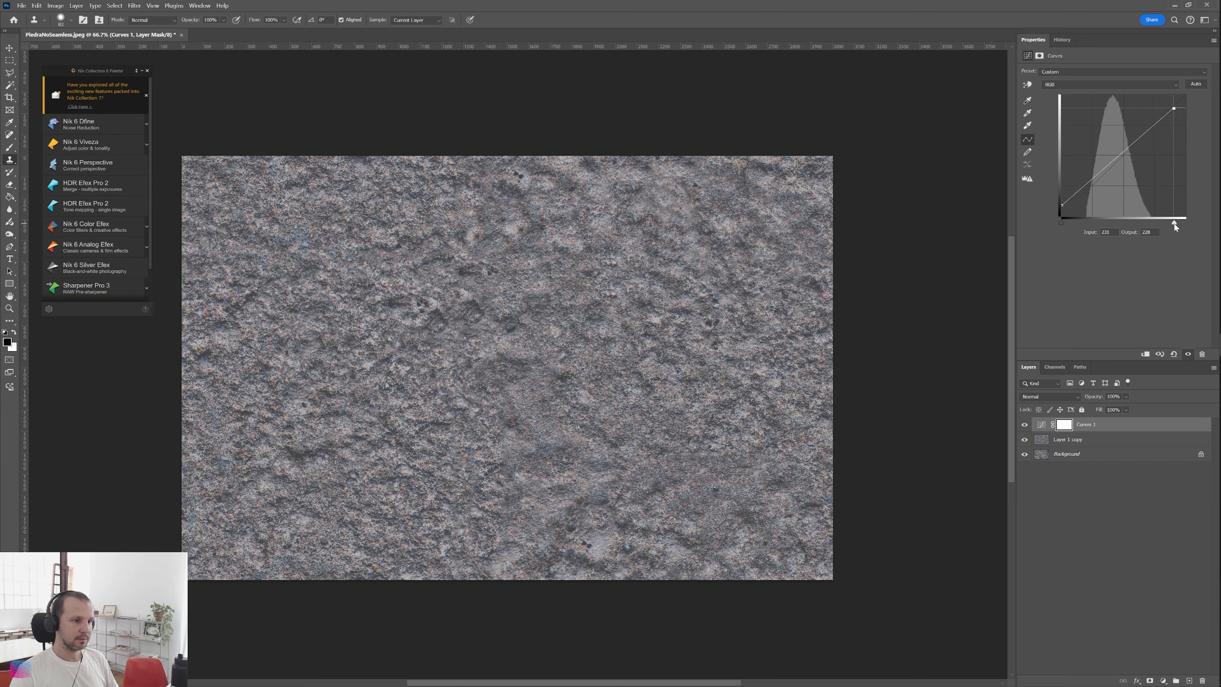
click(1115, 157)
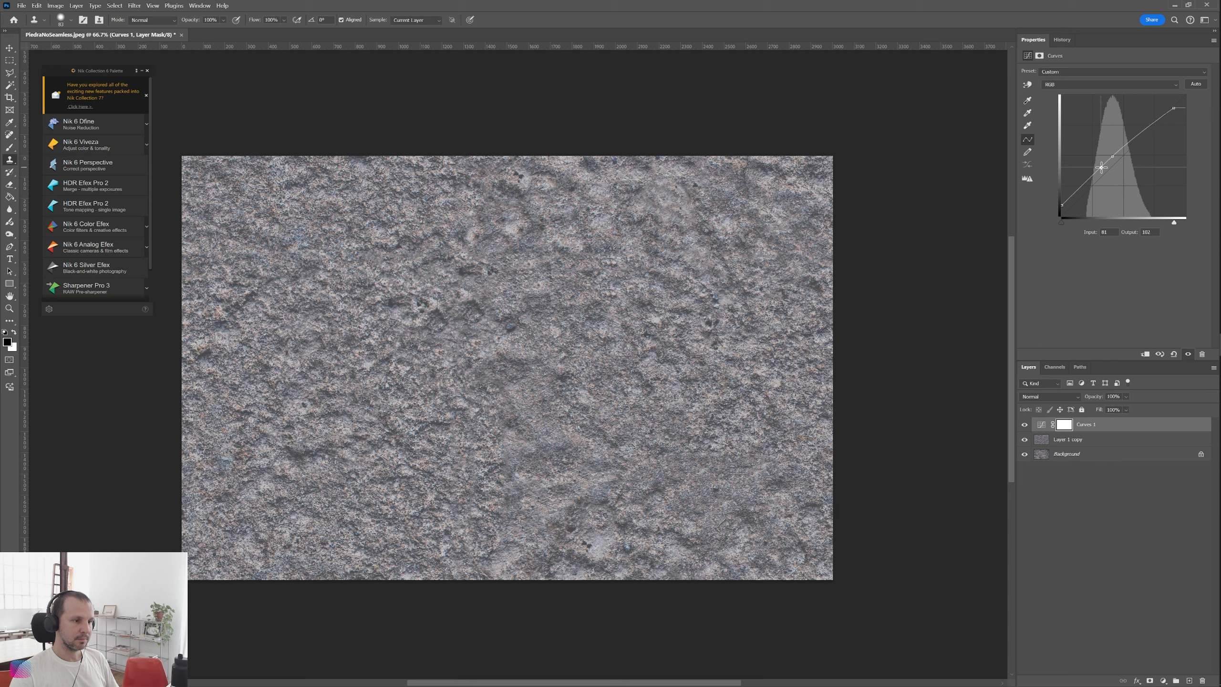